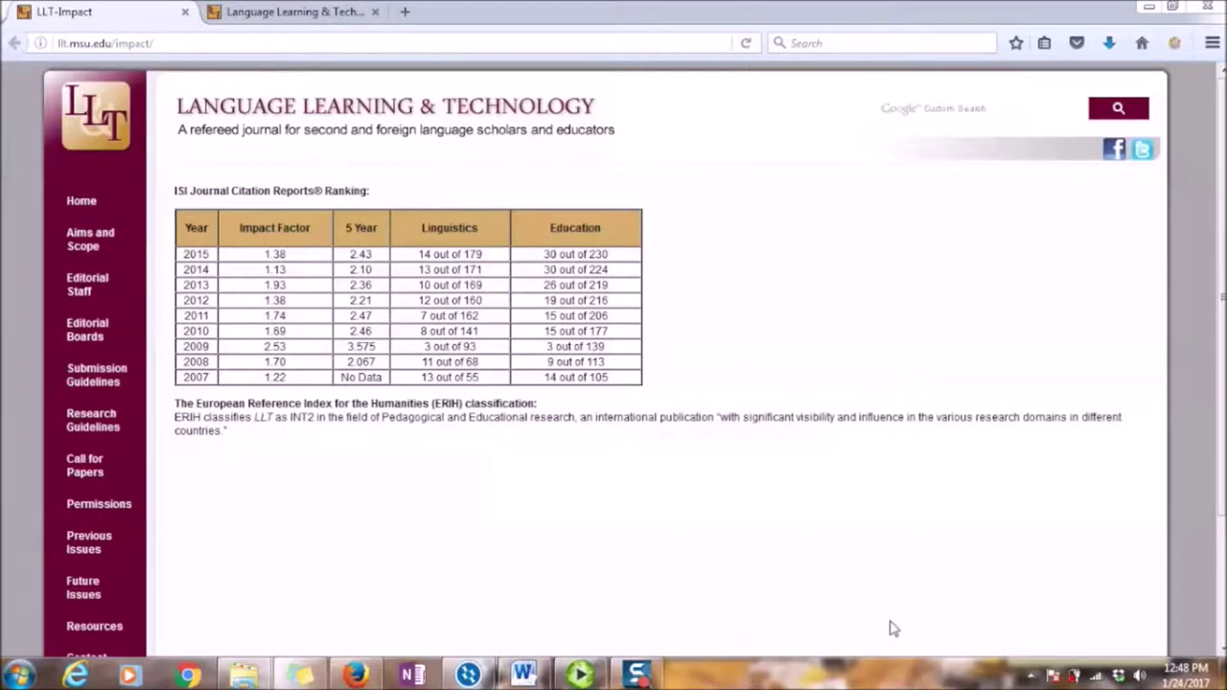
# Search the Language Learning & Technology journal's home page for "efffects academic writing"
pyautogui.click(301, 14)
pyautogui.scroll(-2, 220, 451)
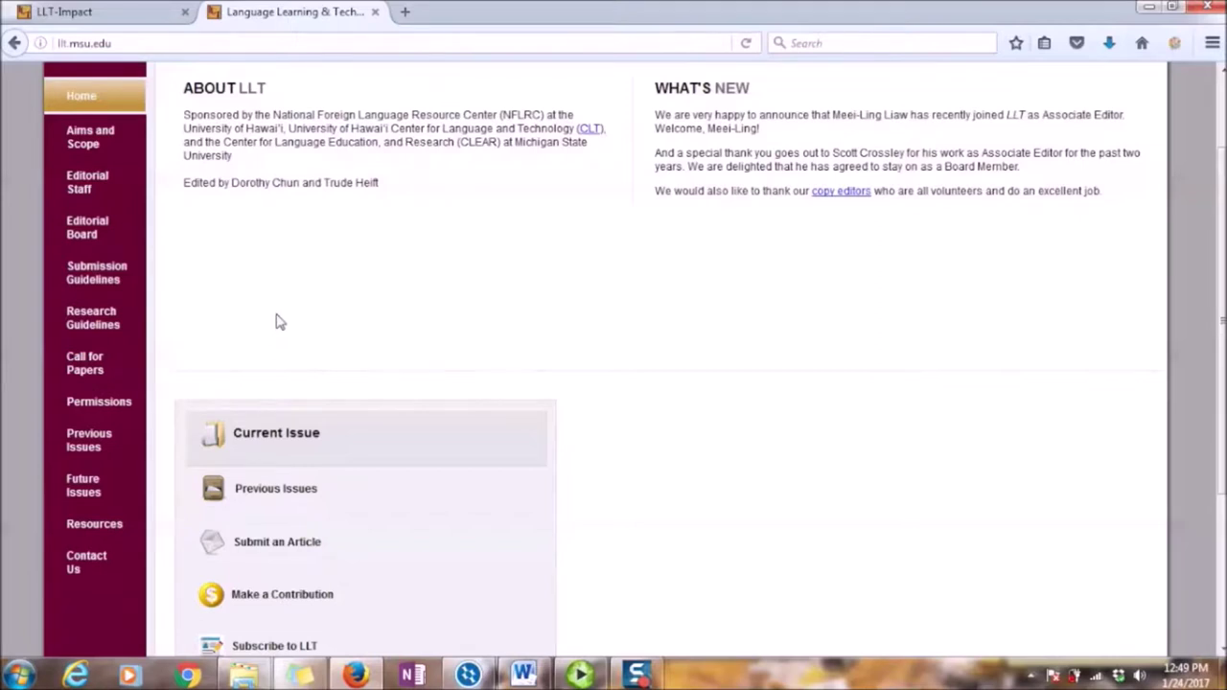
pyautogui.scroll(2, 276, 322)
pyautogui.click(1023, 109)
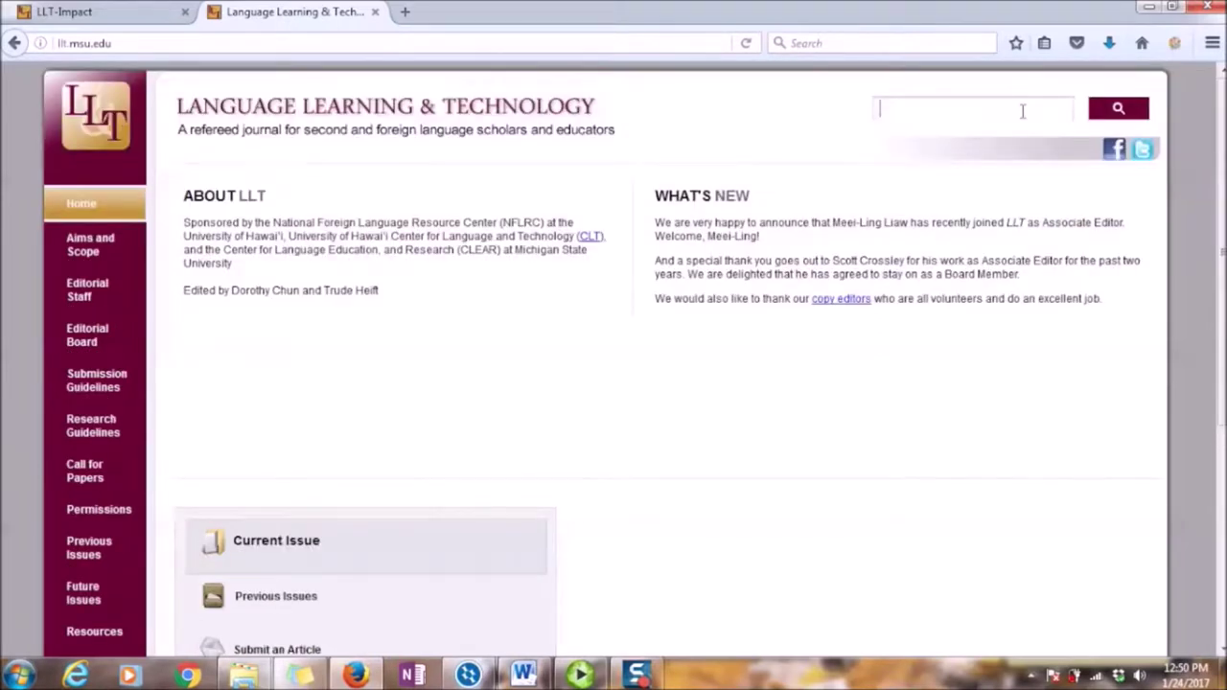
pyautogui.write('efffects acad')
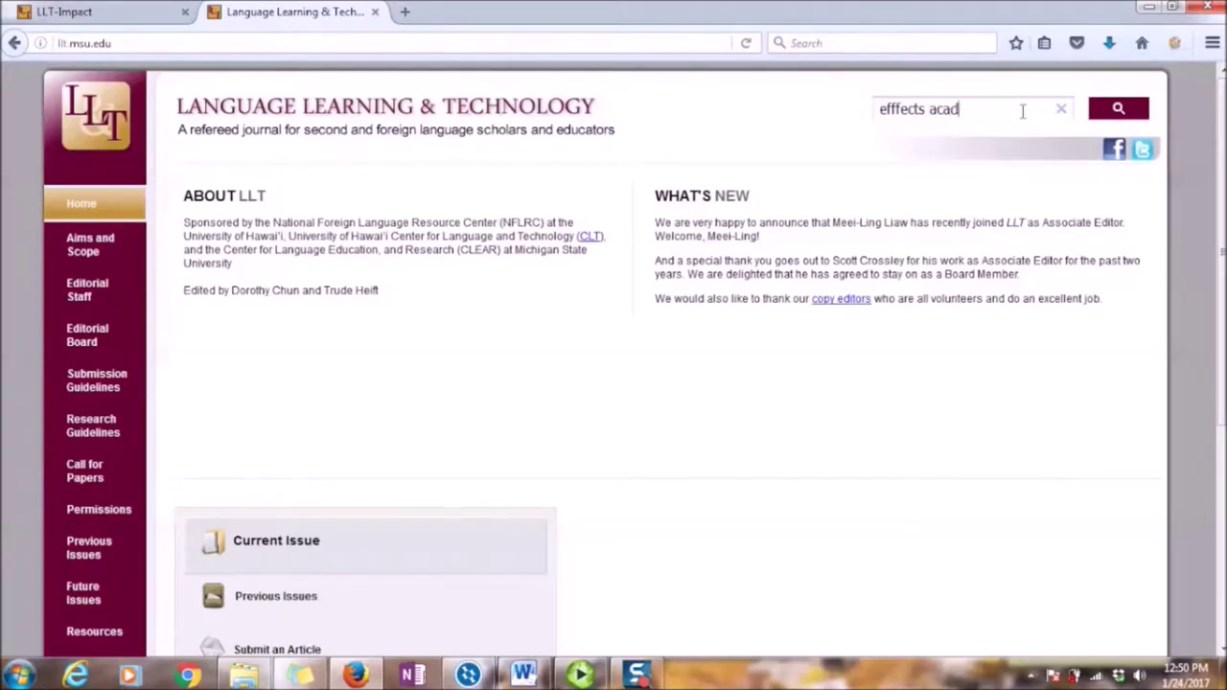
pyautogui.write('emic writing')
pyautogui.press('Return')
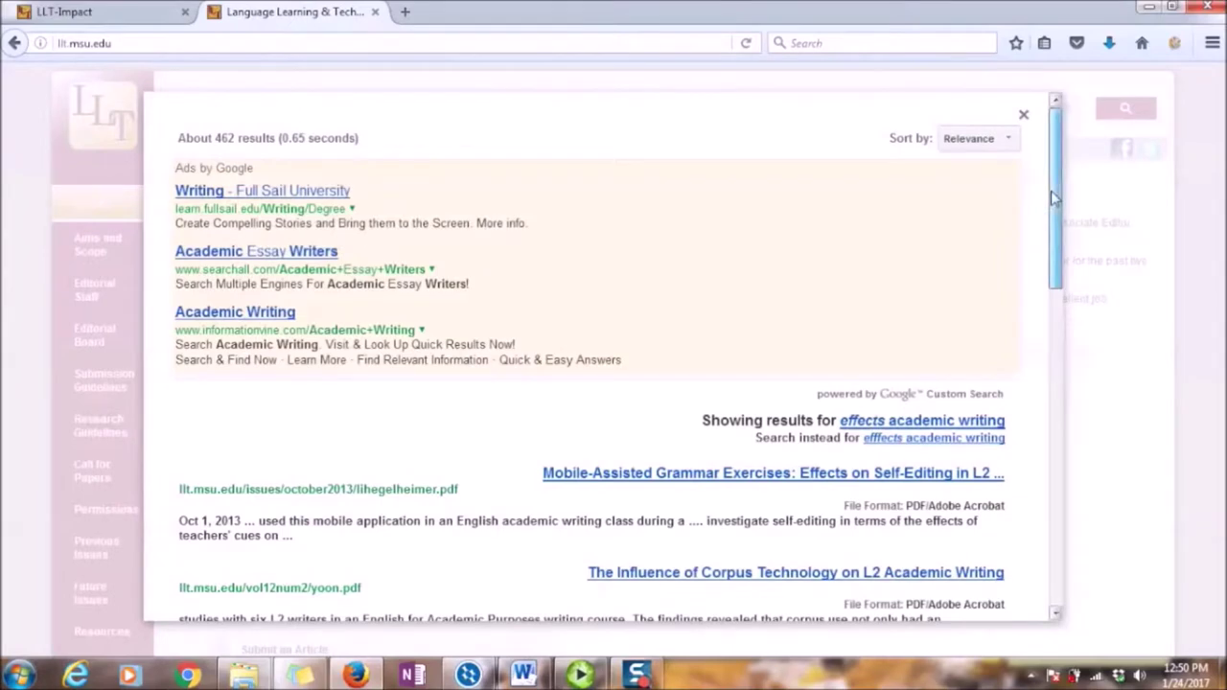
# Open the article "Mobile-Assisted Grammar Exercises: Effects on Self-Editing in L2 ..." from the search results
pyautogui.moveTo(1054, 197); pyautogui.dragTo(1052, 192)
pyautogui.scroll(-6, 1052, 191)
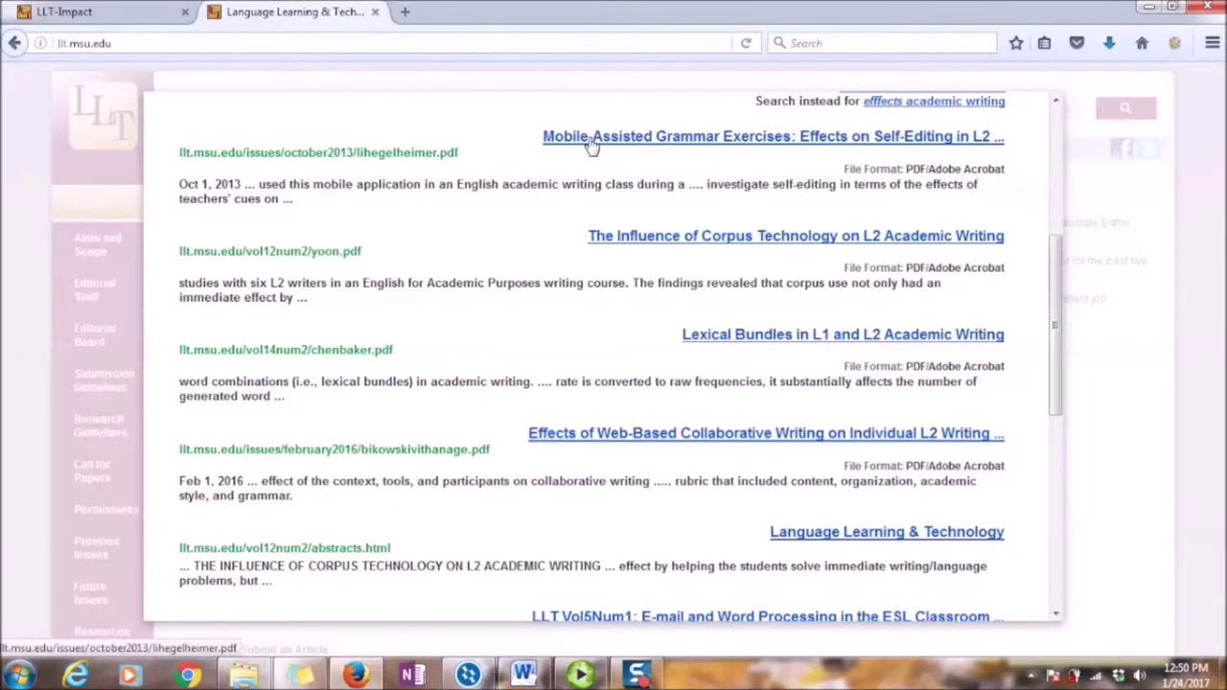
pyautogui.click(592, 140)
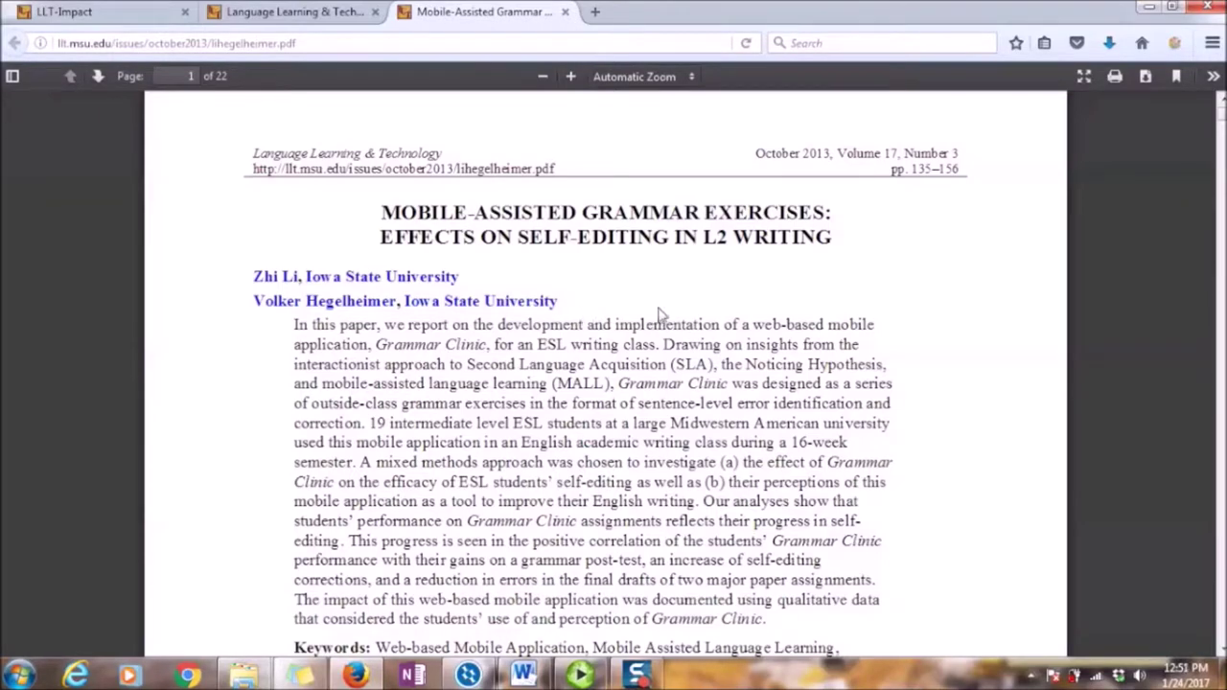
# Skim the mobile-assisted grammar article from its abstract through the introduction and background to the methodology section
pyautogui.scroll(-5, 766, 347)
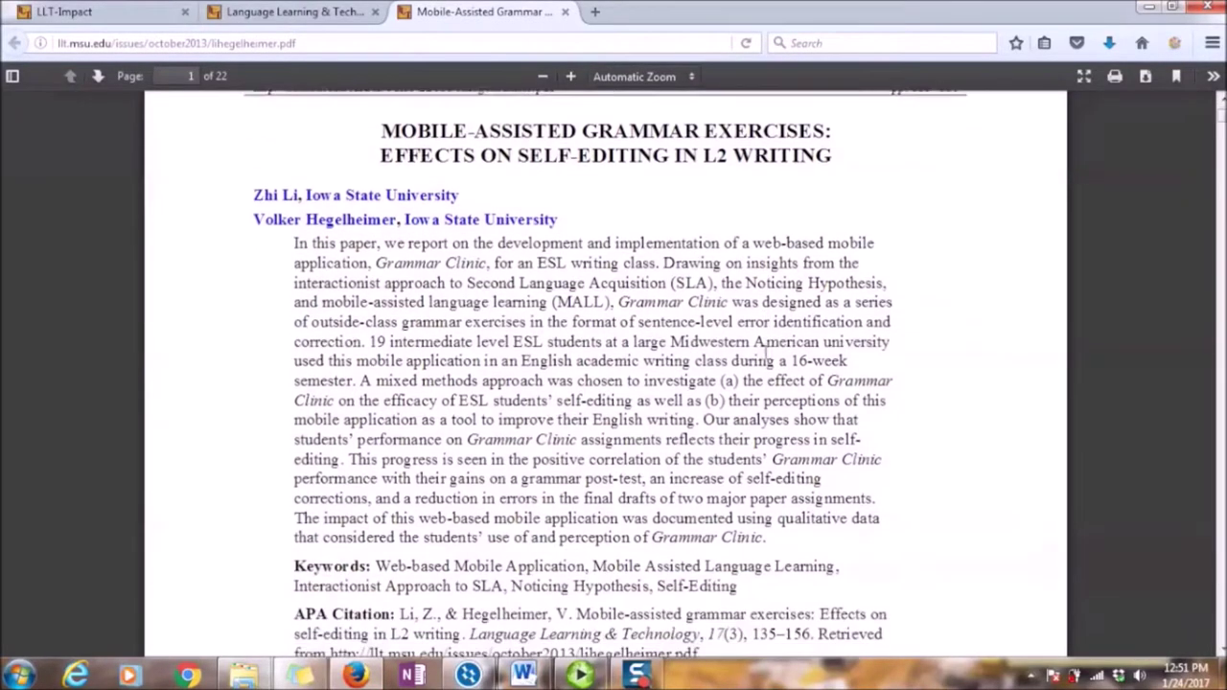
pyautogui.scroll(5, 766, 357)
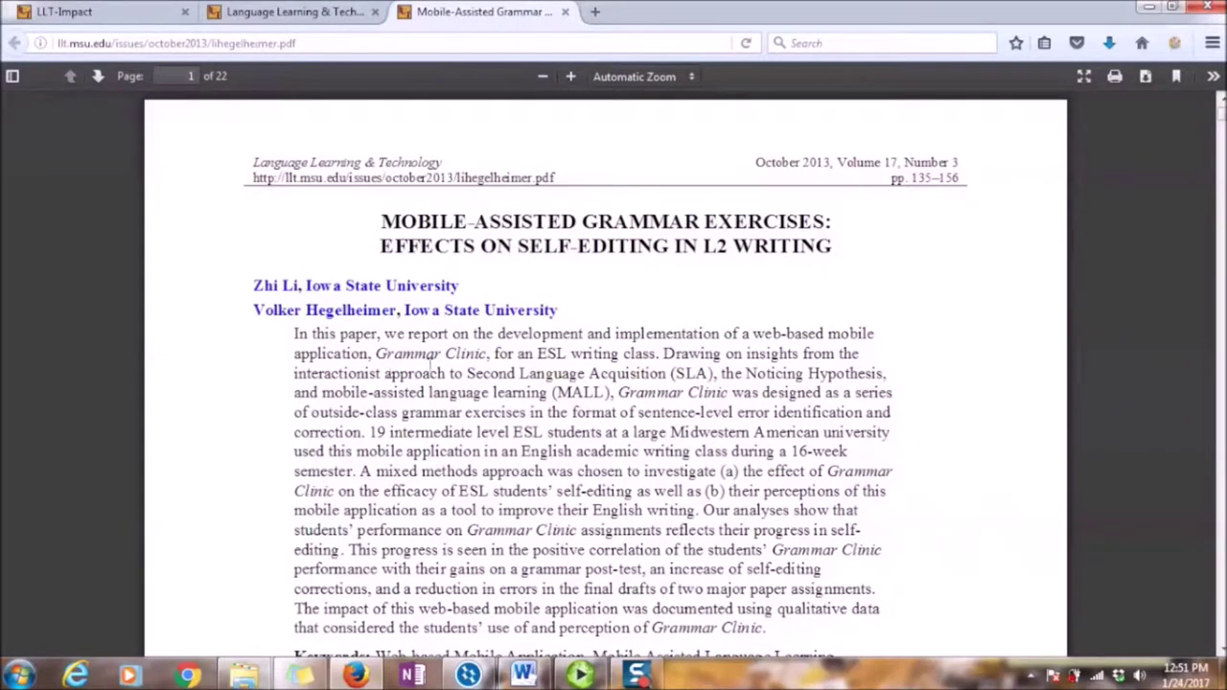
pyautogui.scroll(-5, 618, 324)
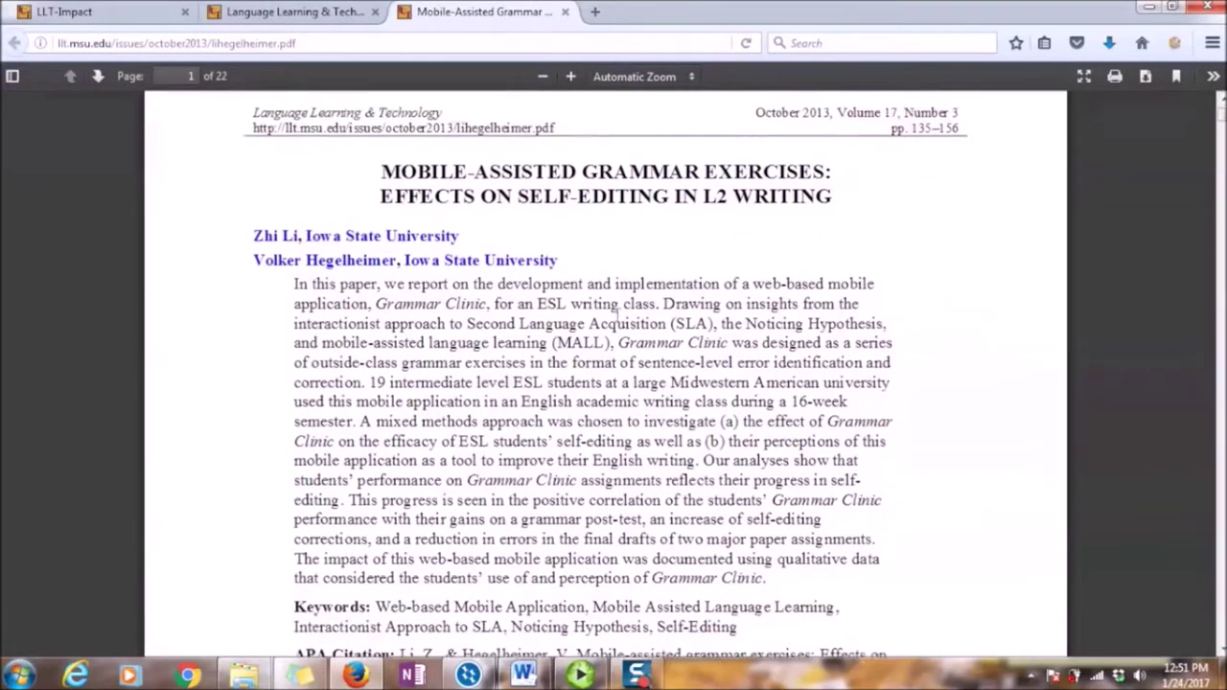
pyautogui.scroll(-4, 616, 313)
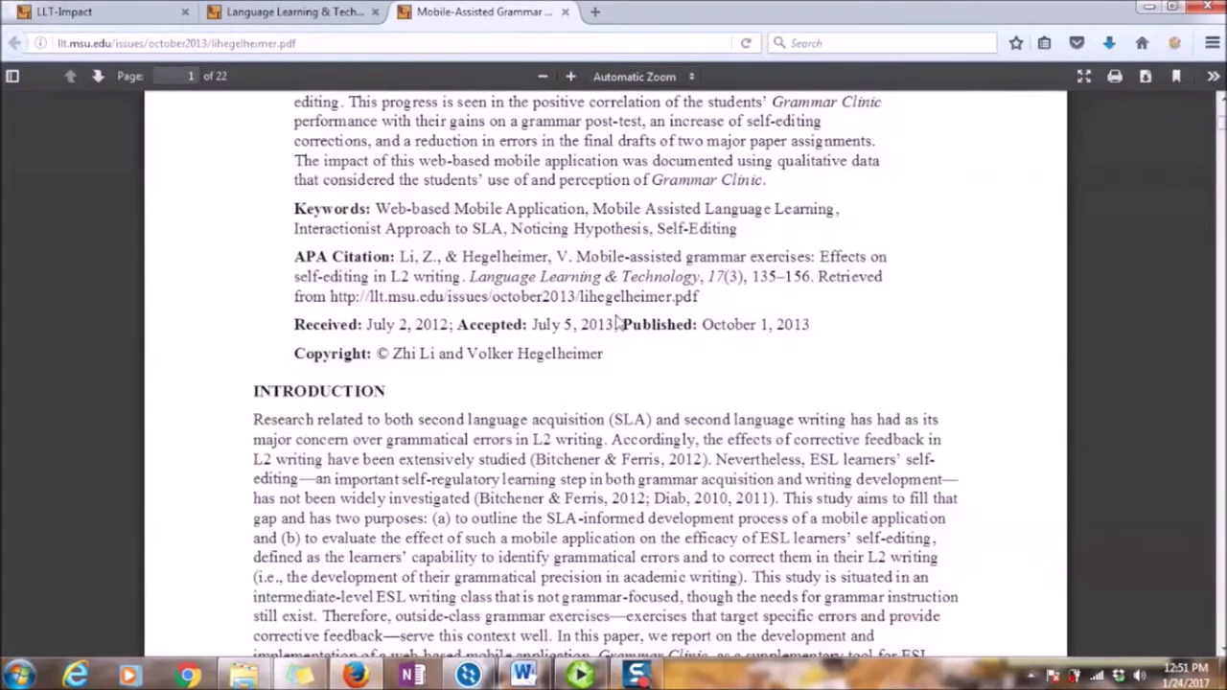
pyautogui.scroll(-2, 617, 316)
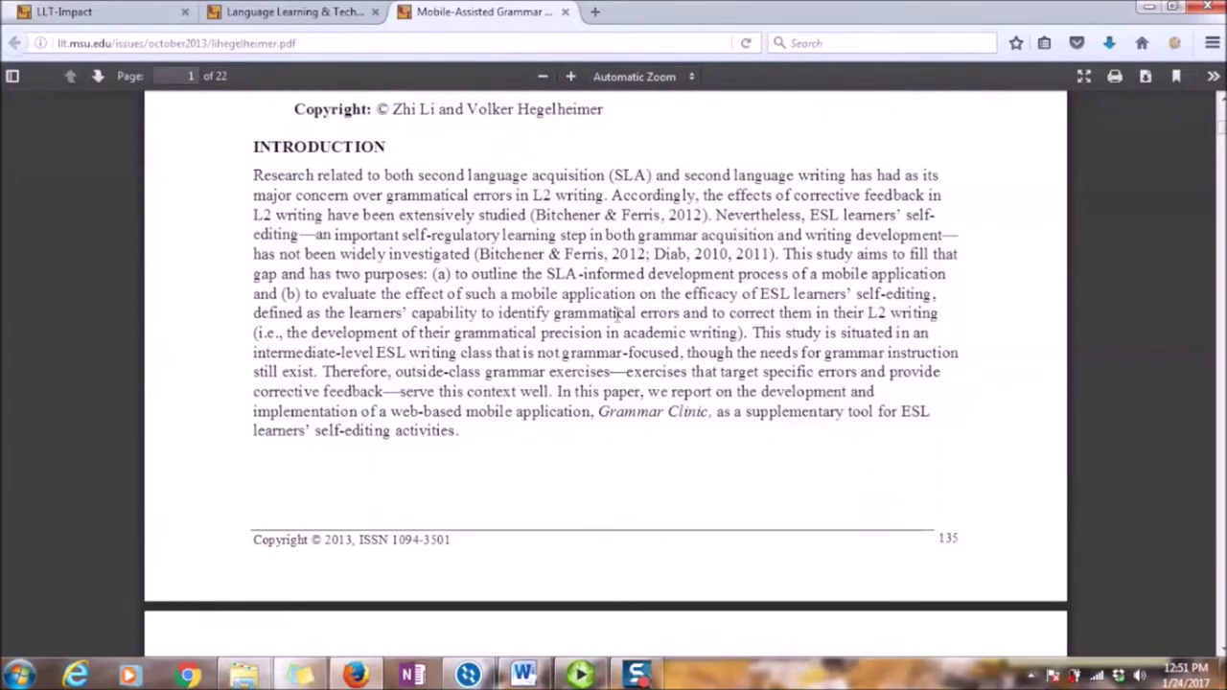
pyautogui.scroll(1, 616, 315)
pyautogui.scroll(-6, 618, 321)
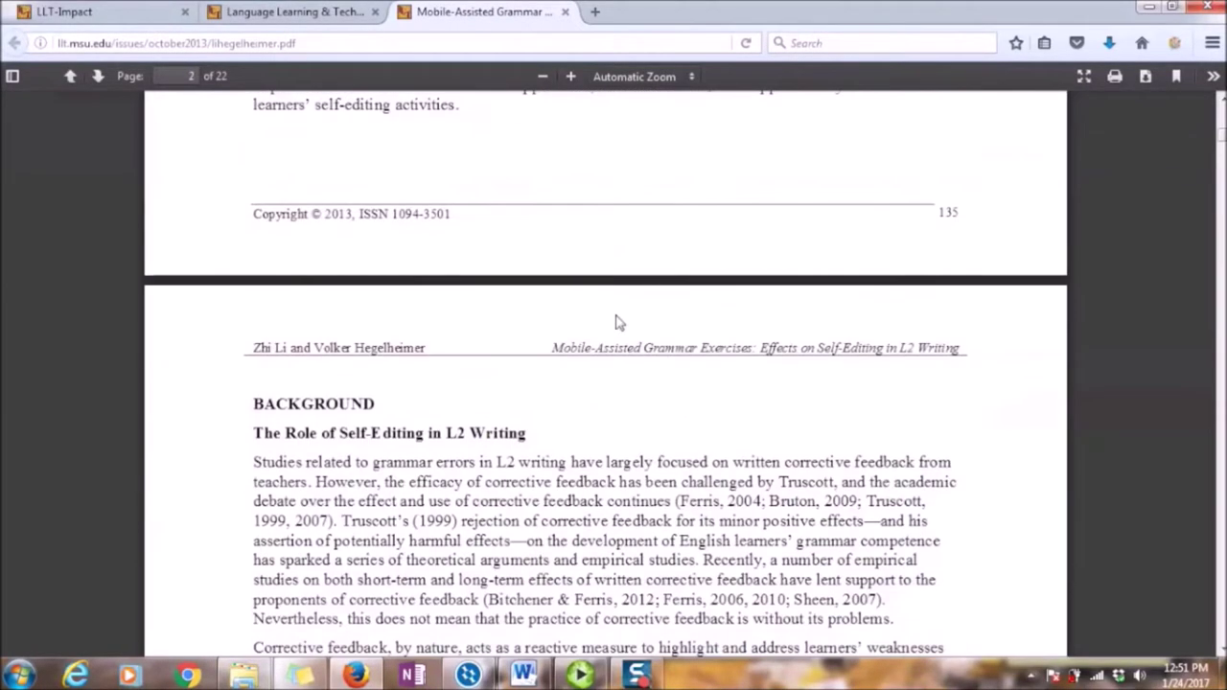
pyautogui.scroll(-3, 616, 322)
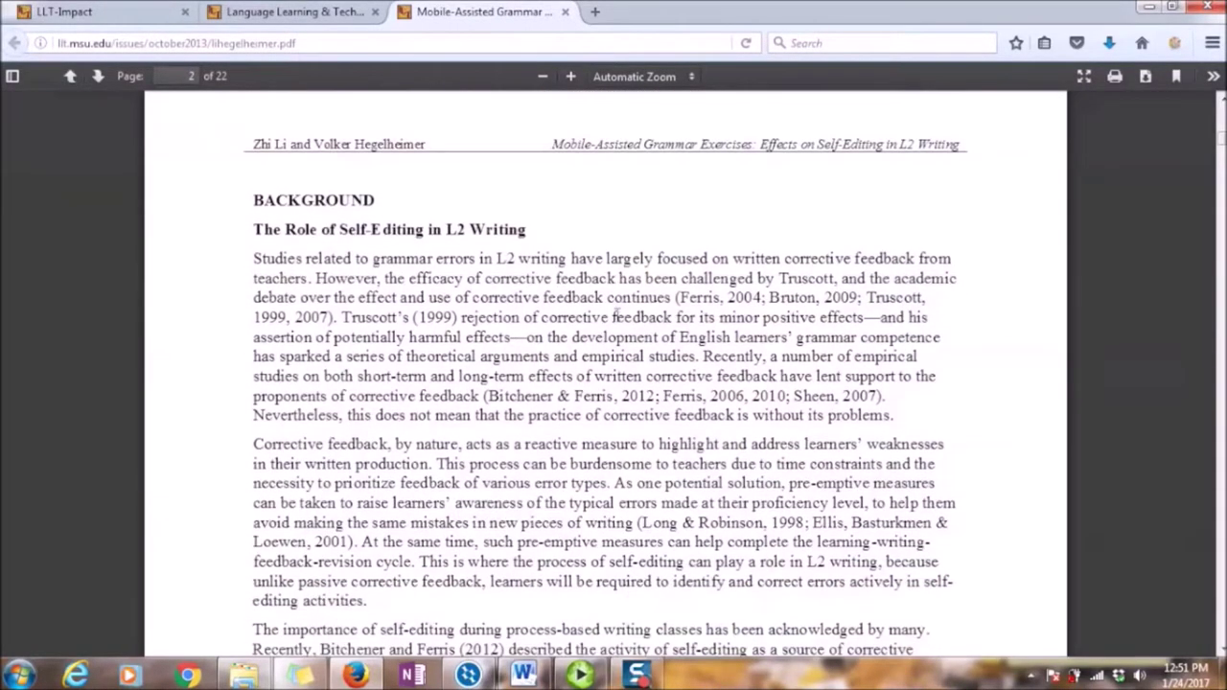
pyautogui.scroll(-11, 617, 317)
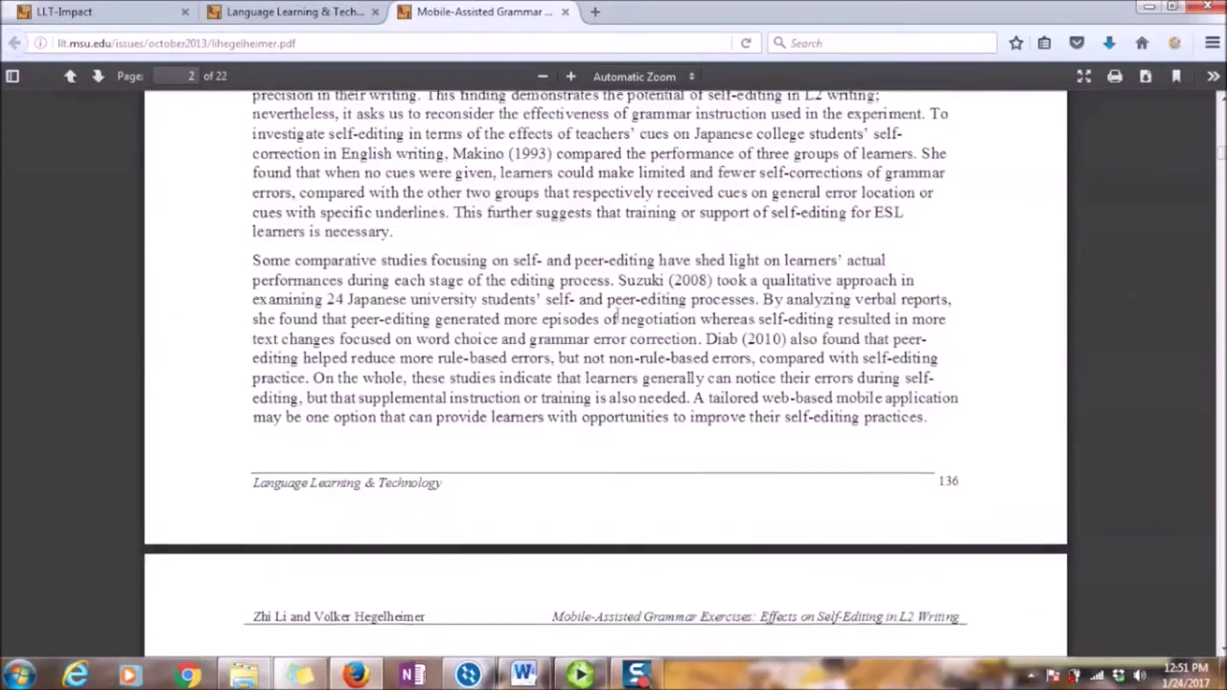
pyautogui.scroll(-10, 618, 315)
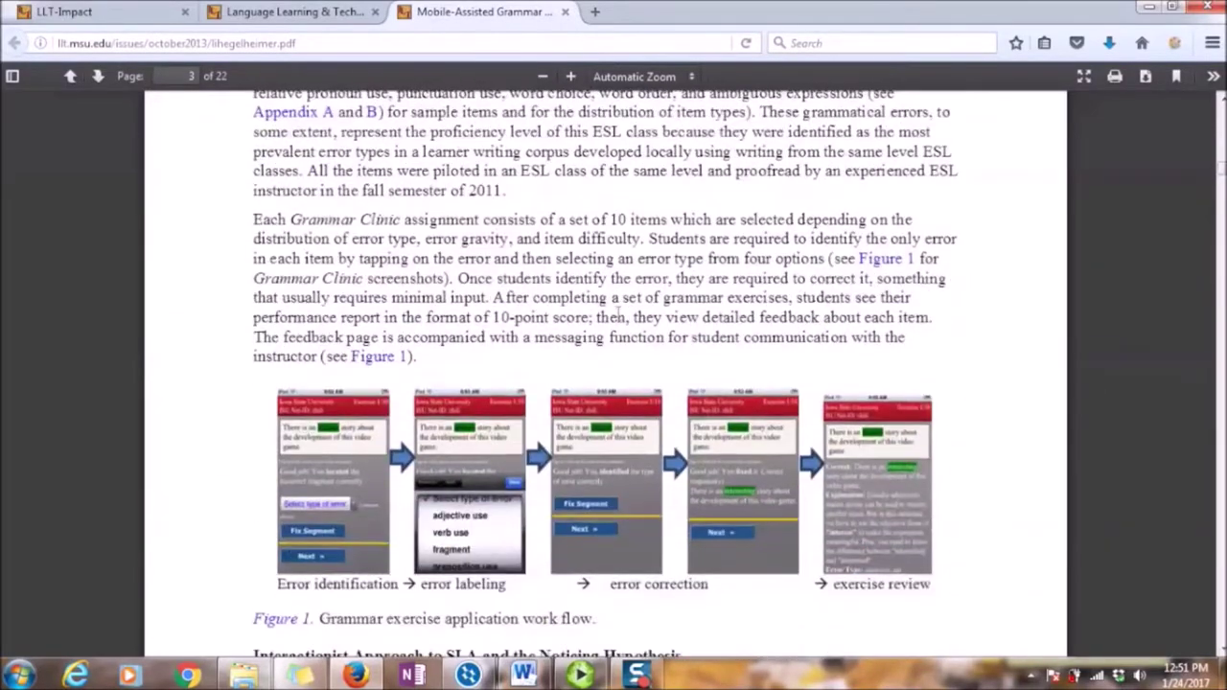
pyautogui.scroll(-10, 619, 316)
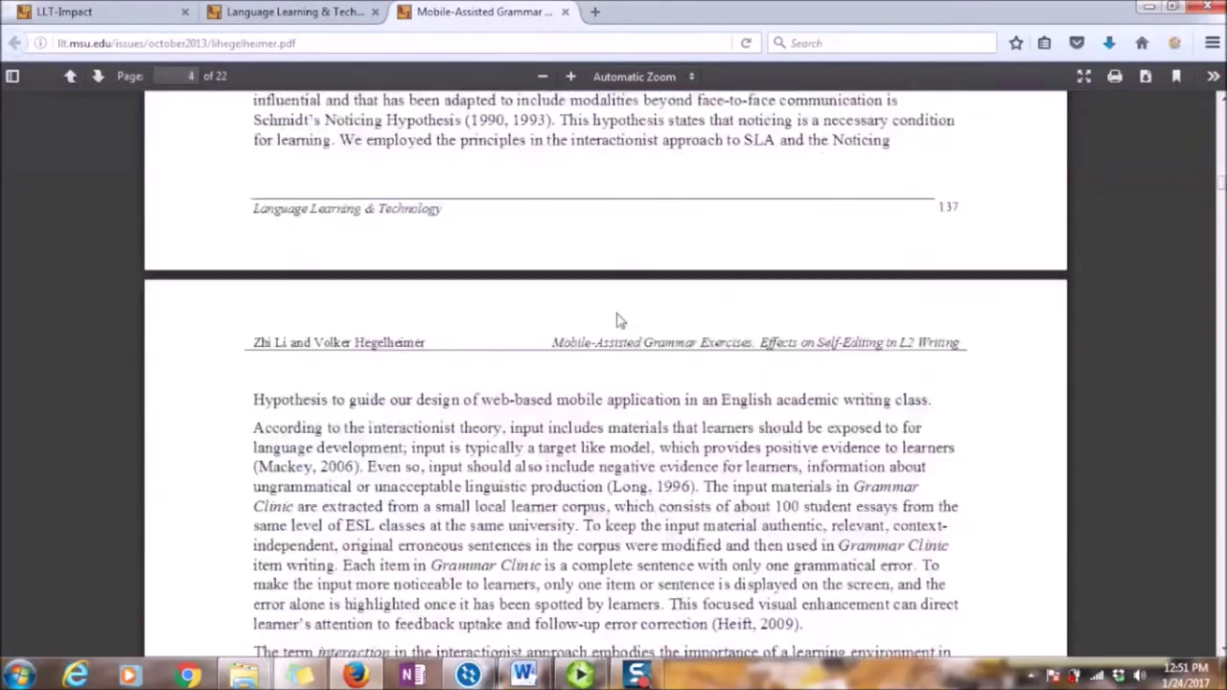
pyautogui.scroll(-12, 619, 313)
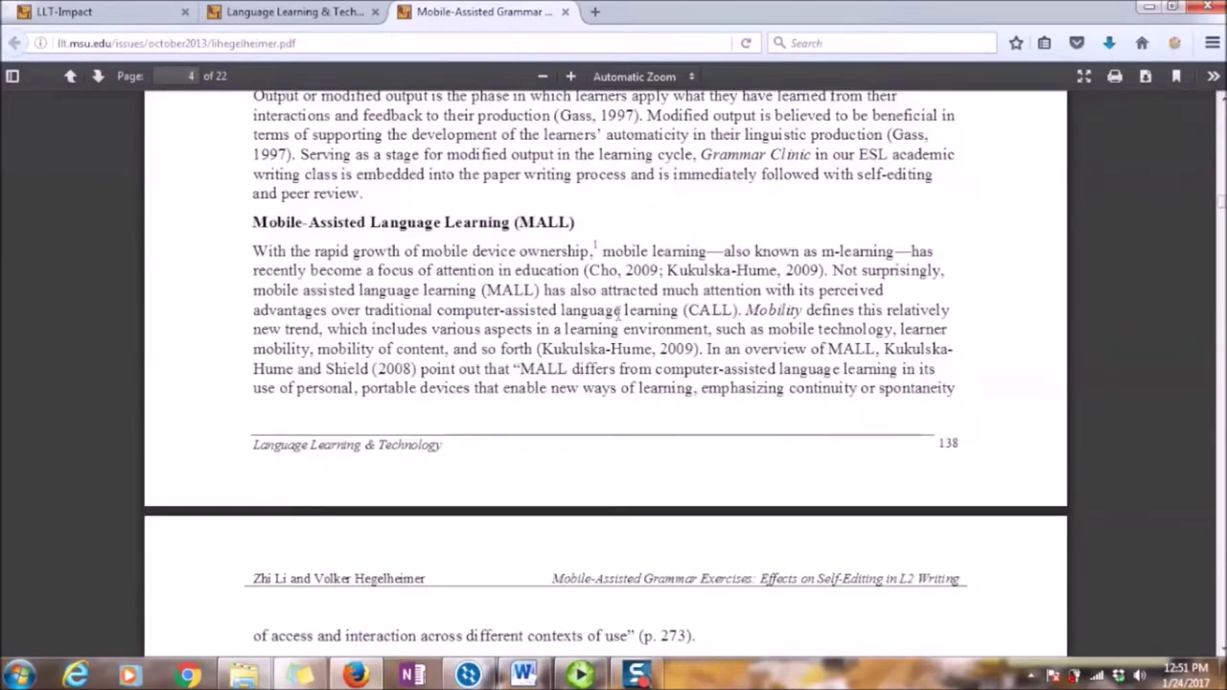
pyautogui.scroll(-16, 619, 315)
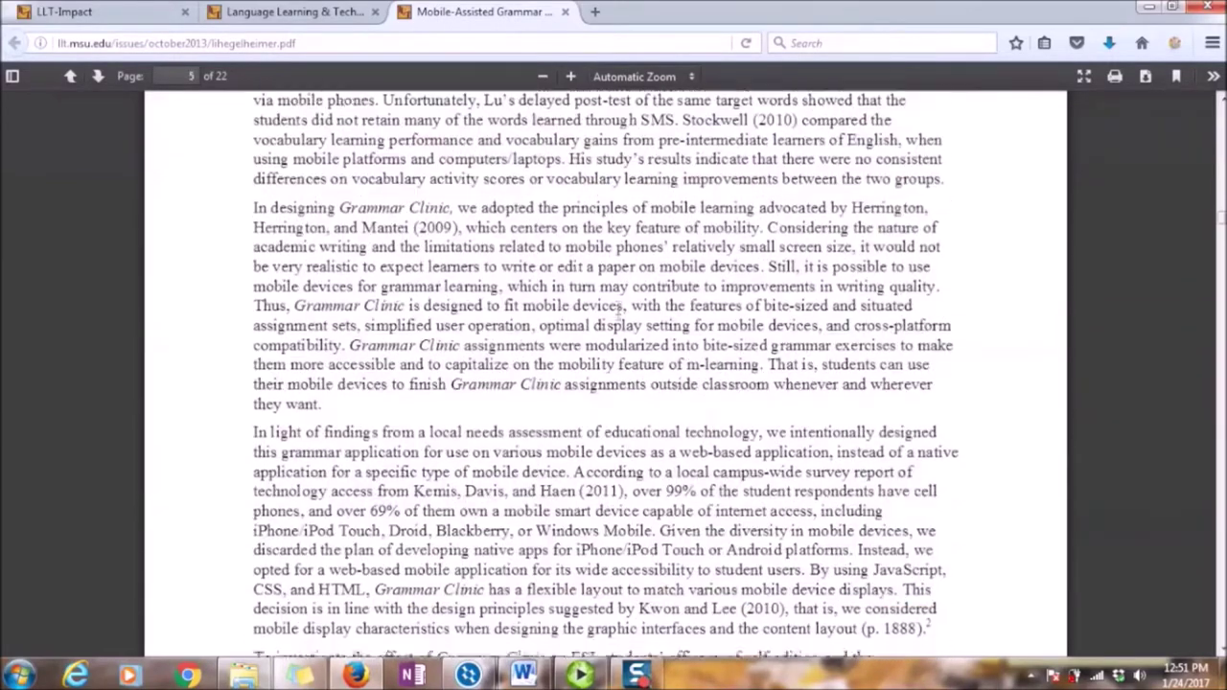
pyautogui.scroll(-7, 618, 319)
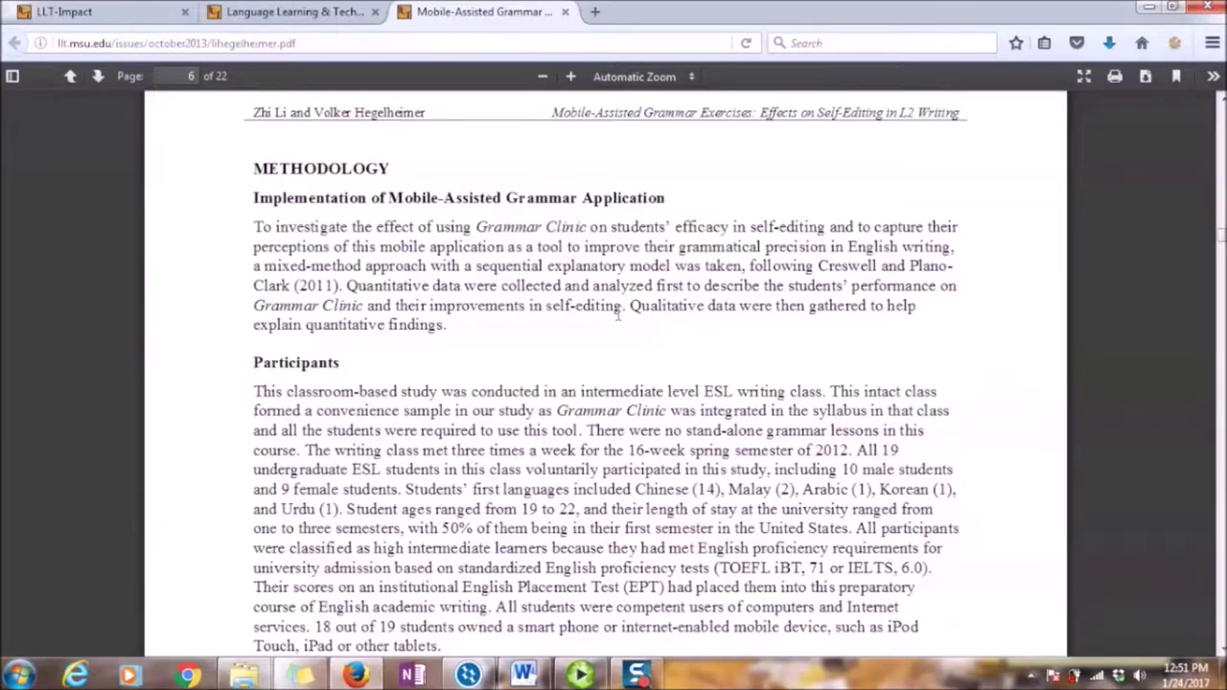
pyautogui.scroll(-20, 618, 313)
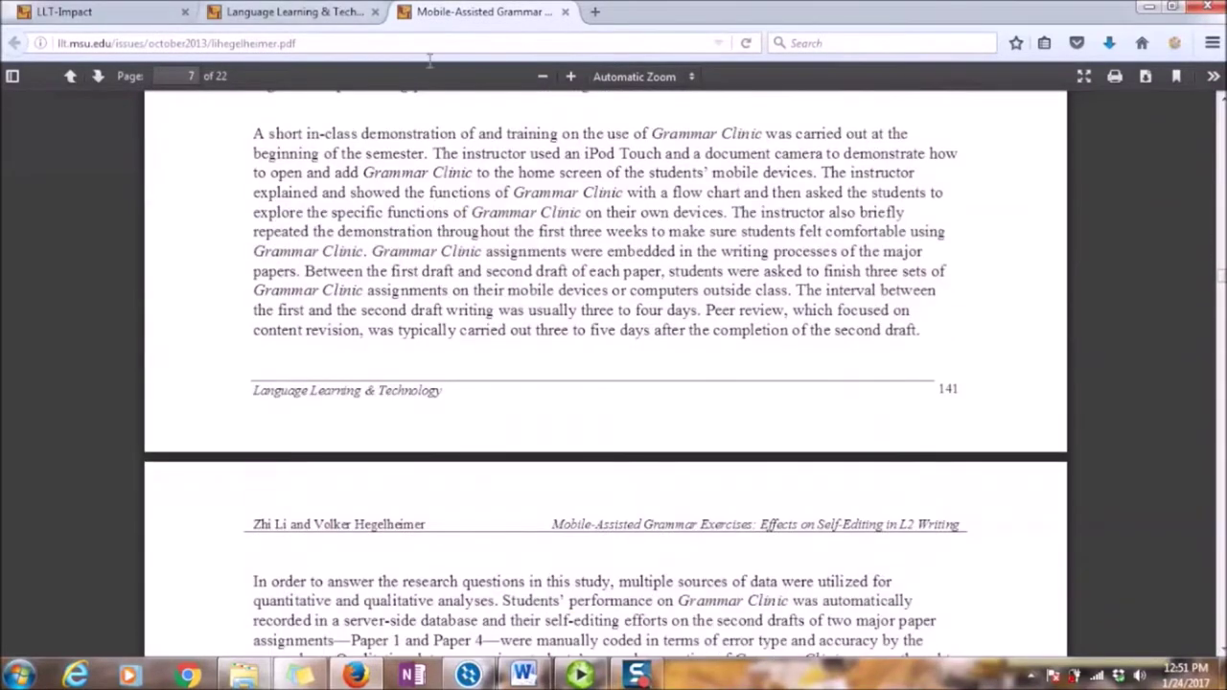
# Return to the search results and open the article "The Influence of Corpus Technology on L2 Academic Writing"
pyautogui.click(288, 12)
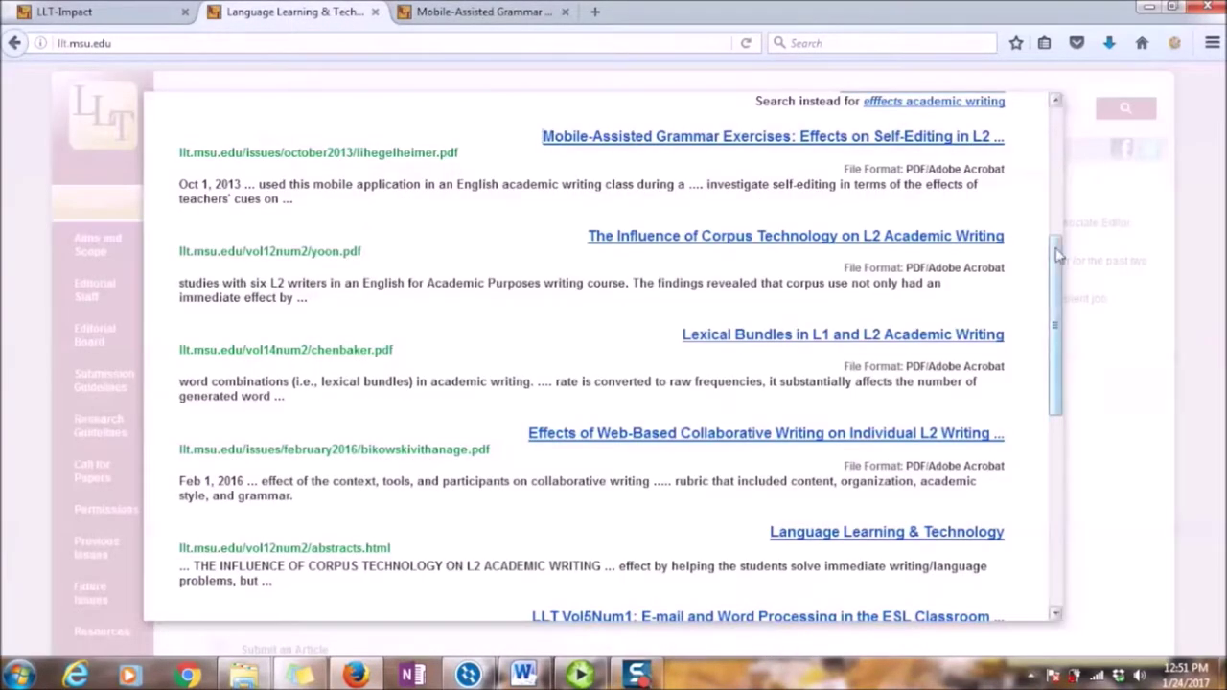
pyautogui.scroll(1, 1059, 254)
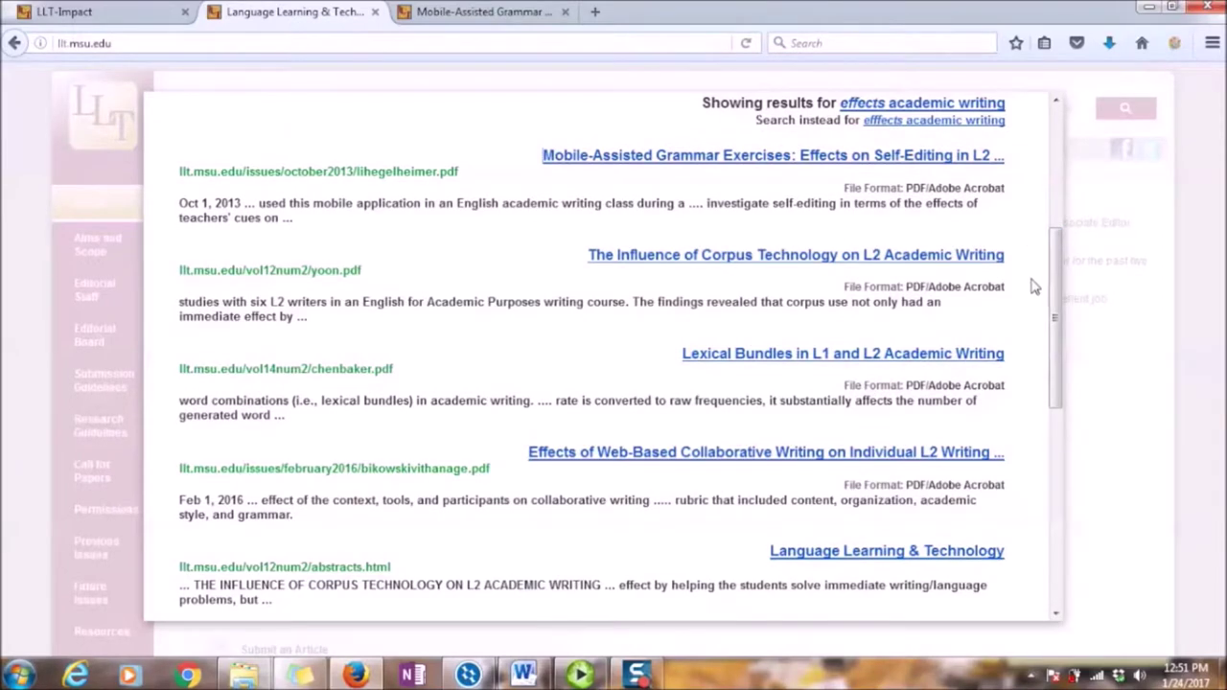
pyautogui.click(984, 259)
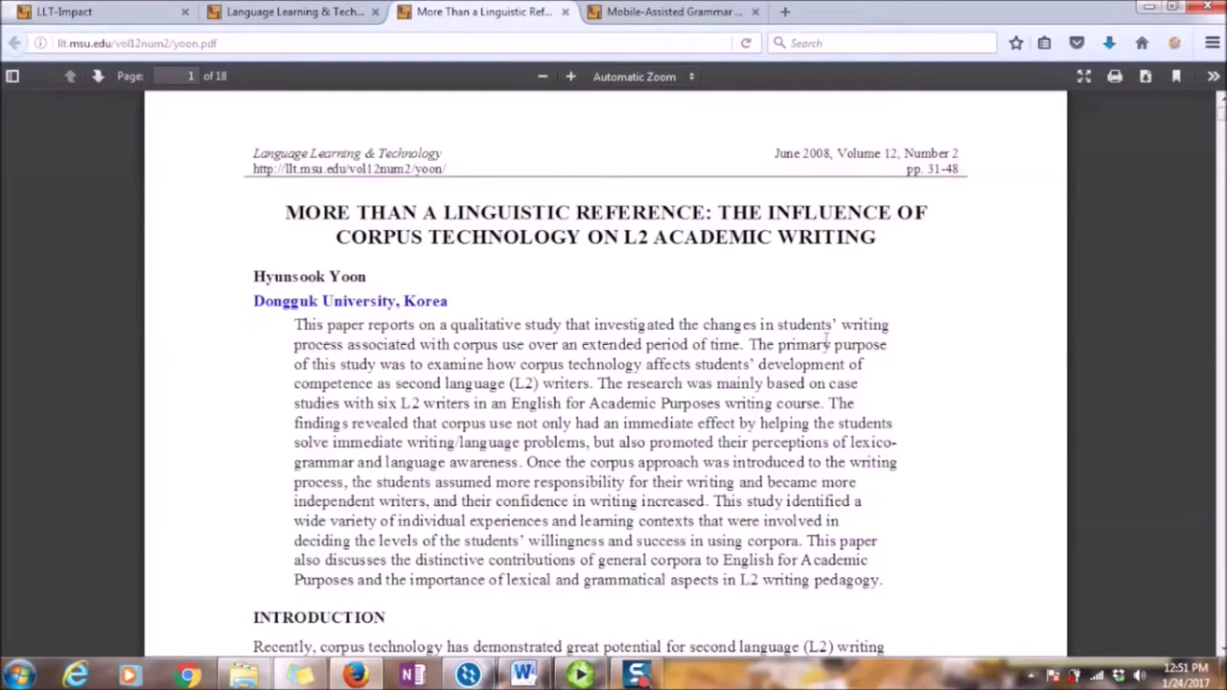
# Skim the corpus technology article from its abstract to page 10, and go back to the Data Collection and Analysis section
pyautogui.scroll(-1, 844, 303)
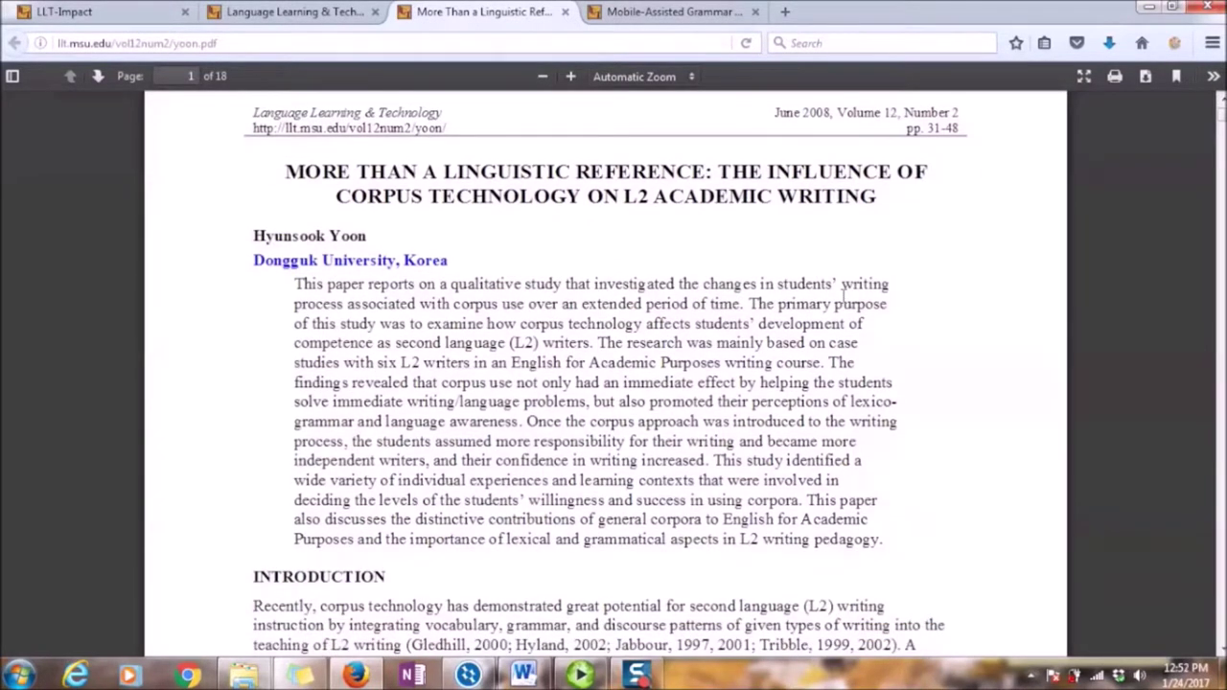
pyautogui.scroll(-6, 844, 299)
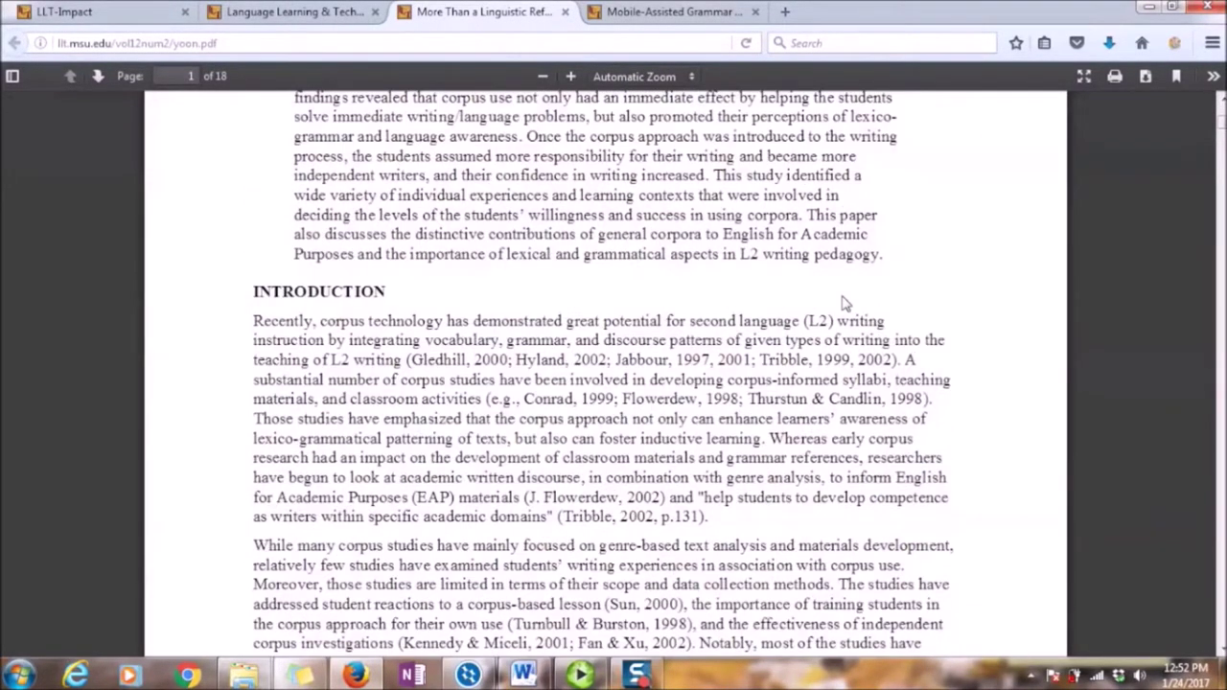
pyautogui.scroll(-20, 844, 303)
pyautogui.scroll(-20, 843, 303)
pyautogui.scroll(-20, 843, 299)
pyautogui.scroll(-20, 843, 303)
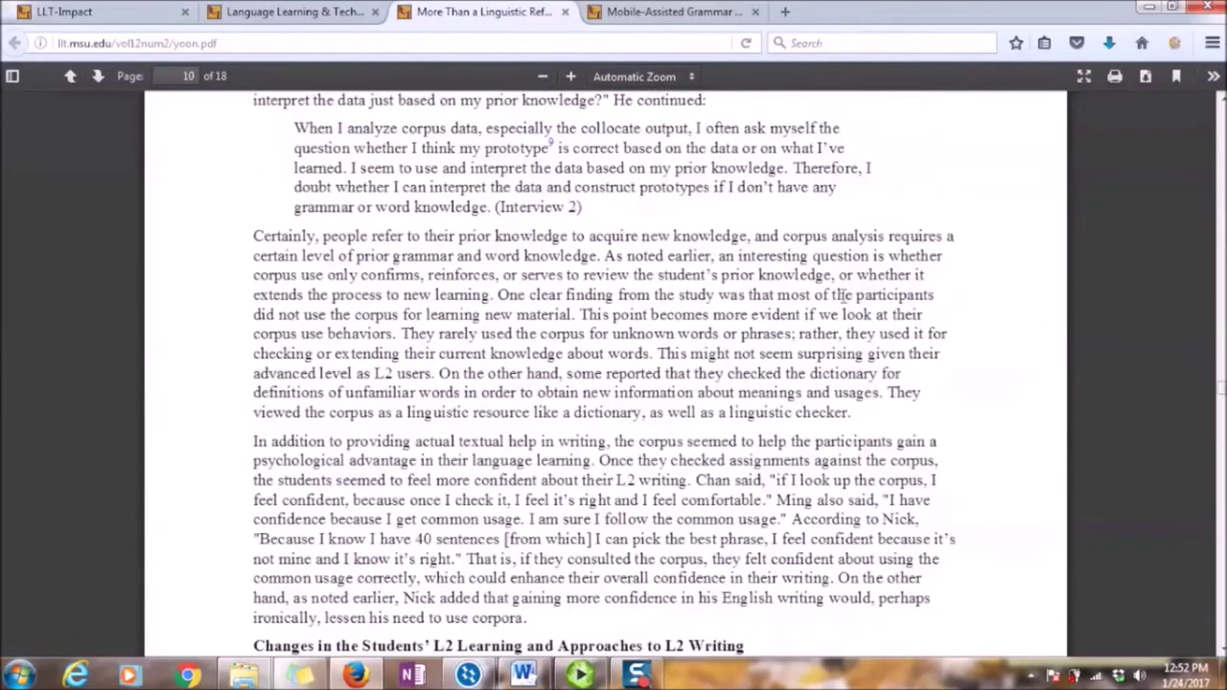
pyautogui.scroll(10, 844, 300)
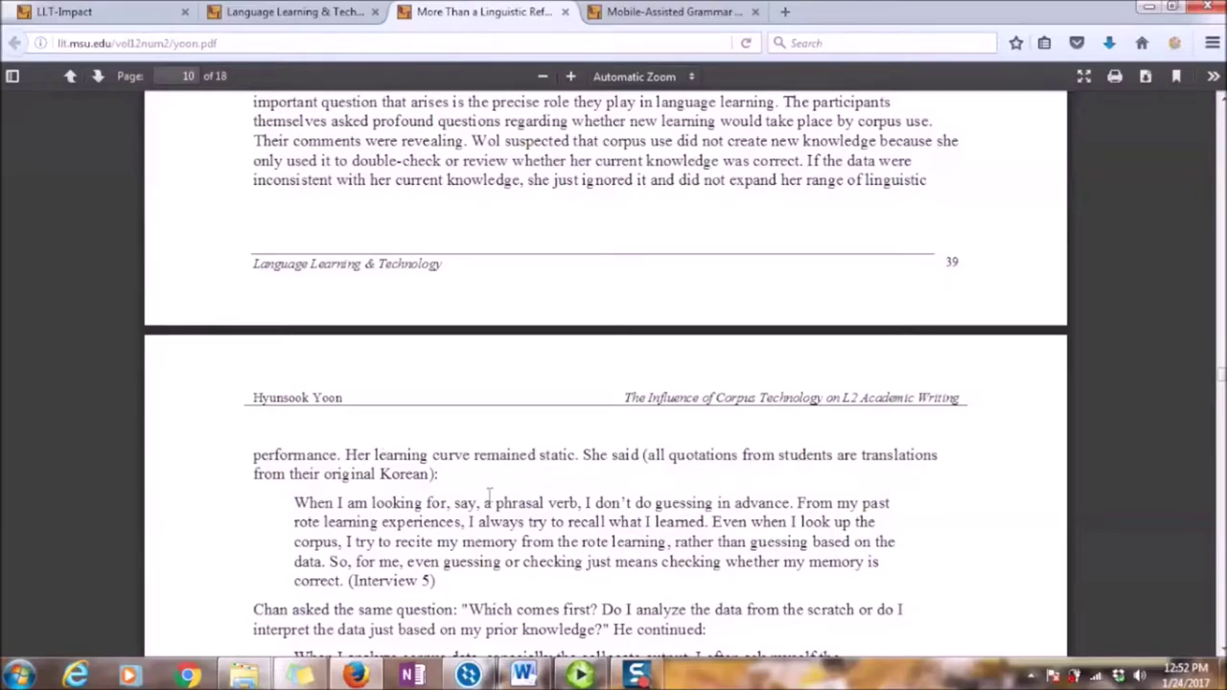
pyautogui.scroll(20, 511, 503)
pyautogui.scroll(20, 511, 506)
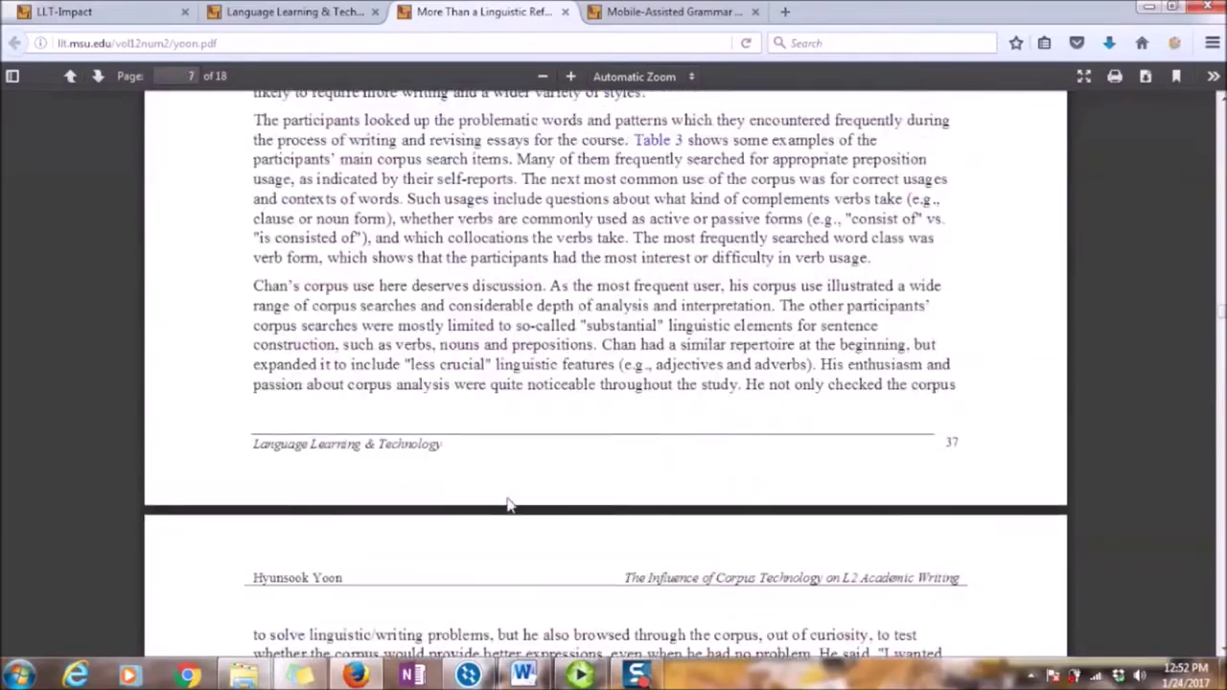
pyautogui.scroll(5, 511, 506)
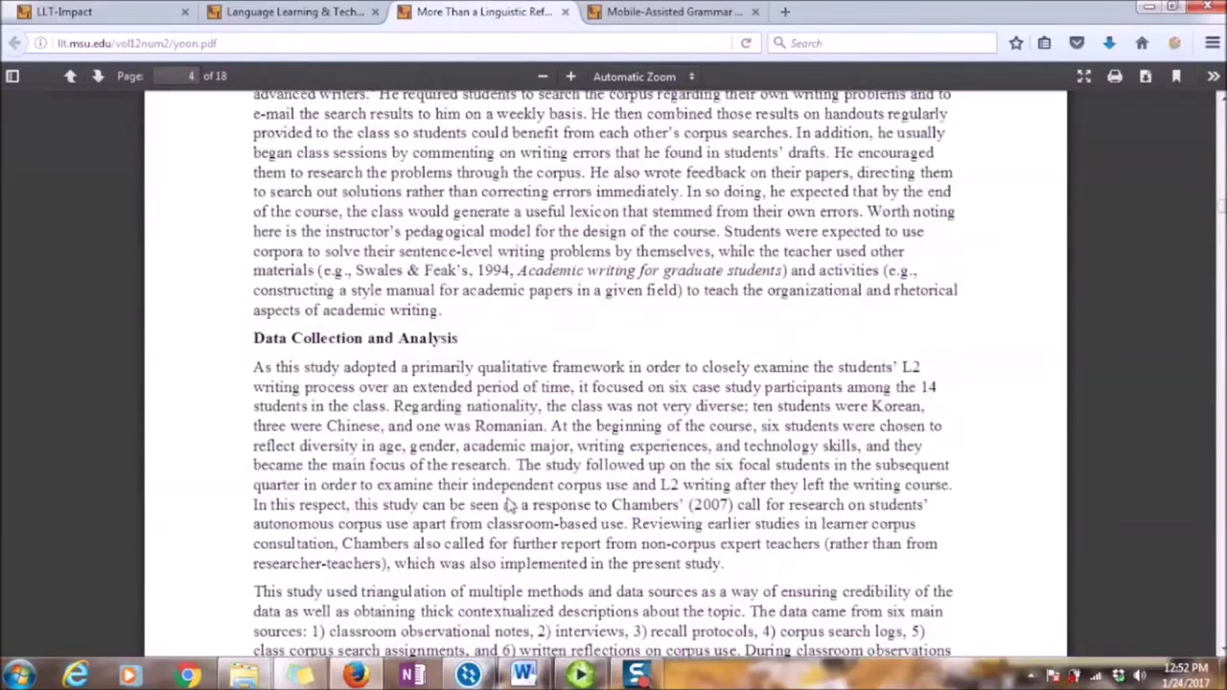
# Return to the journal's search results and look through the list of articles again
pyautogui.click(280, 13)
pyautogui.scroll(-2, 460, 359)
pyautogui.scroll(3, 480, 348)
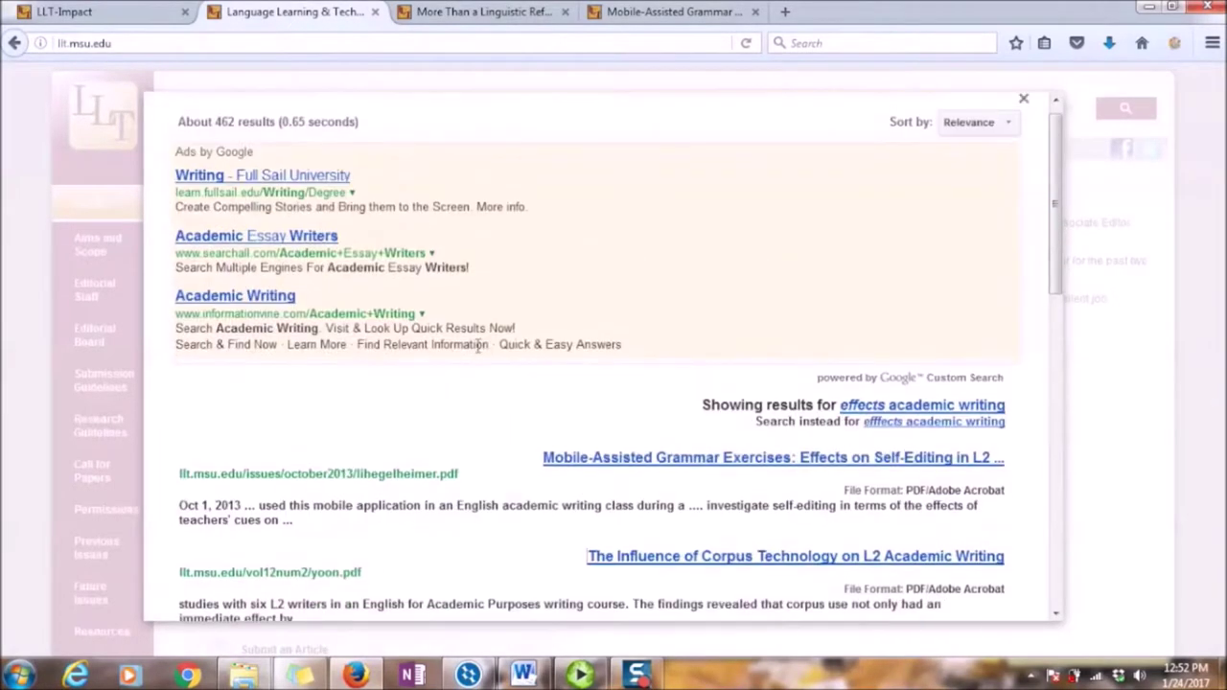
pyautogui.scroll(-4, 480, 351)
# Switch to the Example LLT Articles folder, view the article Yoon_2016_LLT as a PDF, and return to the folder
pyautogui.hotkey('alt', 'Tab')
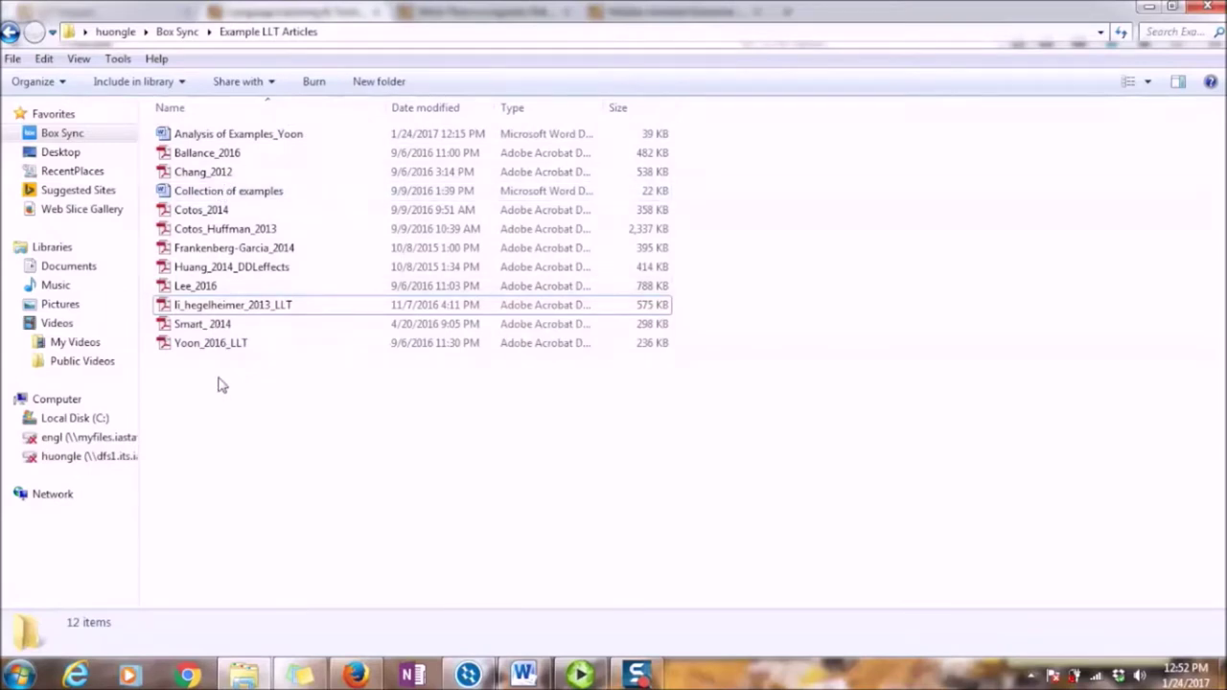
pyautogui.click(230, 193)
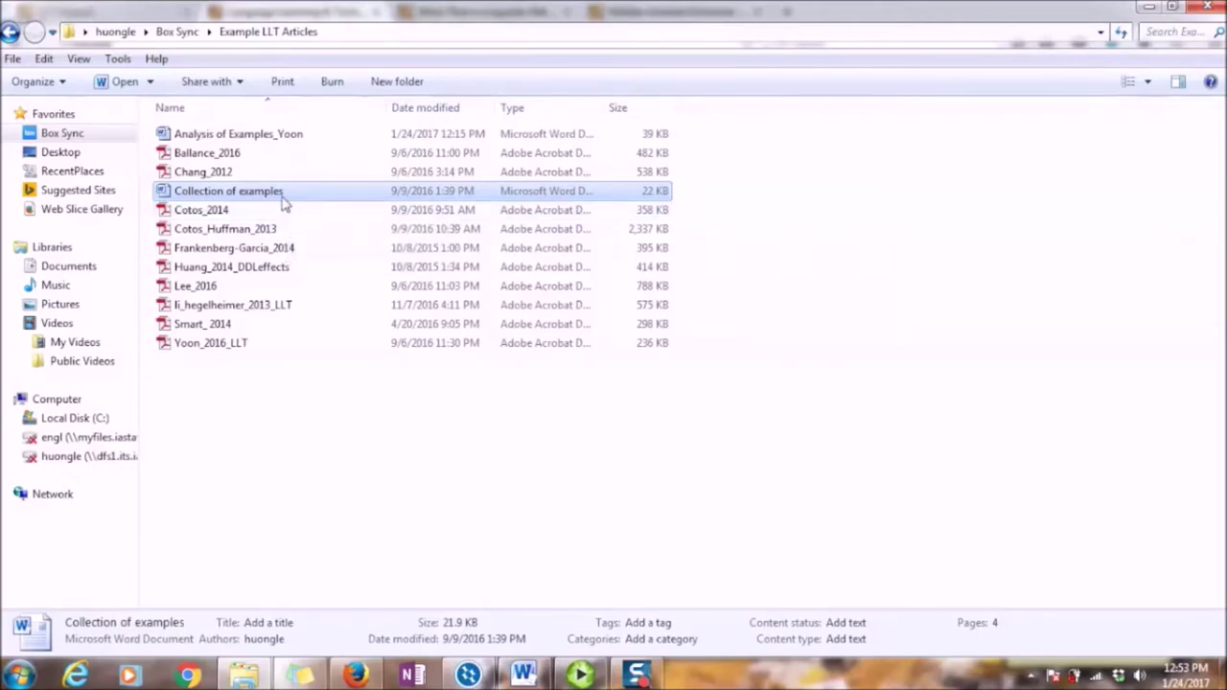
pyautogui.click(273, 139)
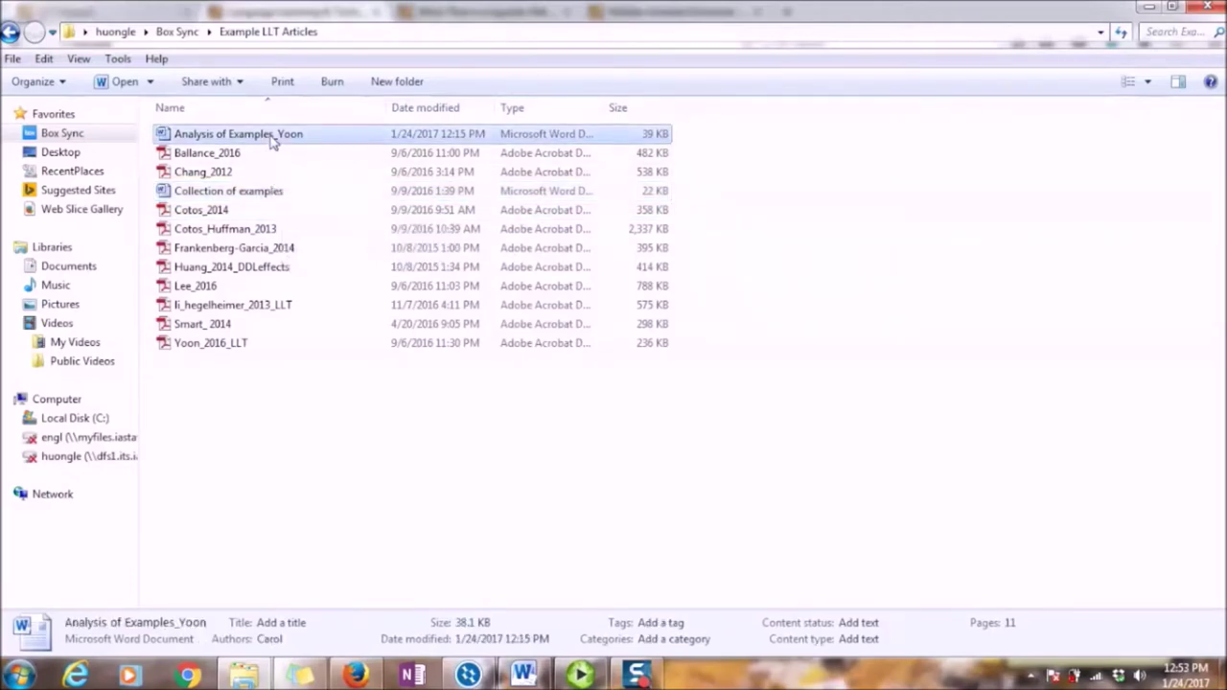
pyautogui.doubleClick(207, 342)
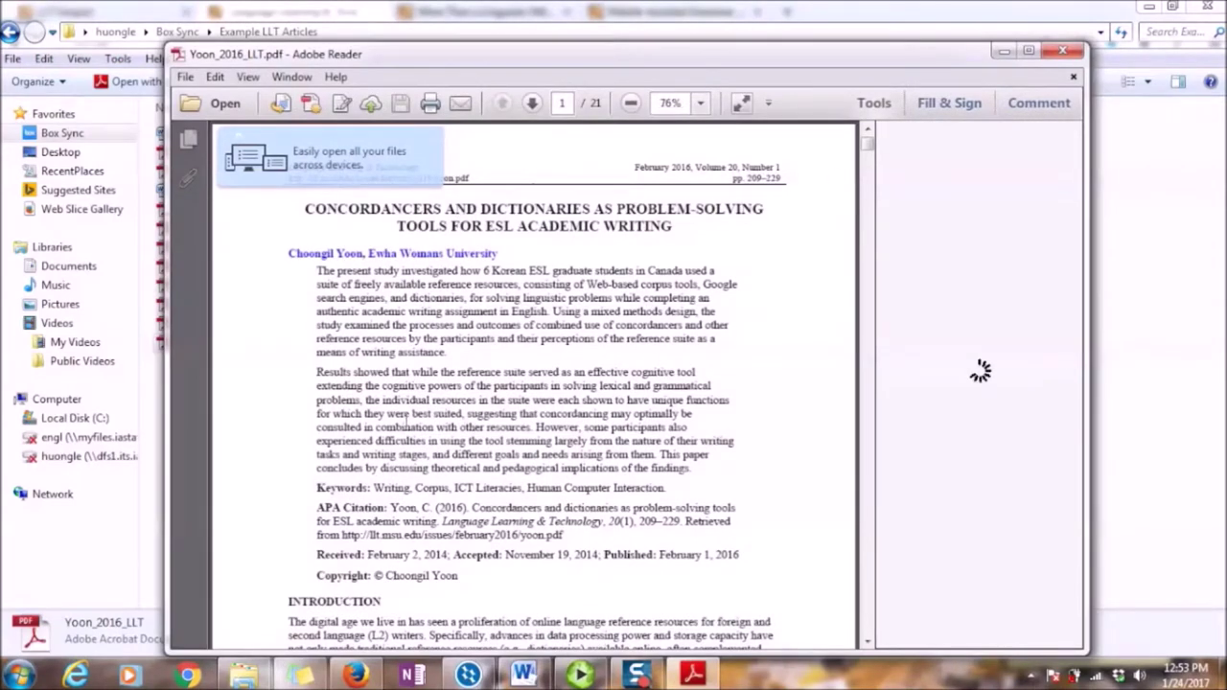
pyautogui.click(278, 597)
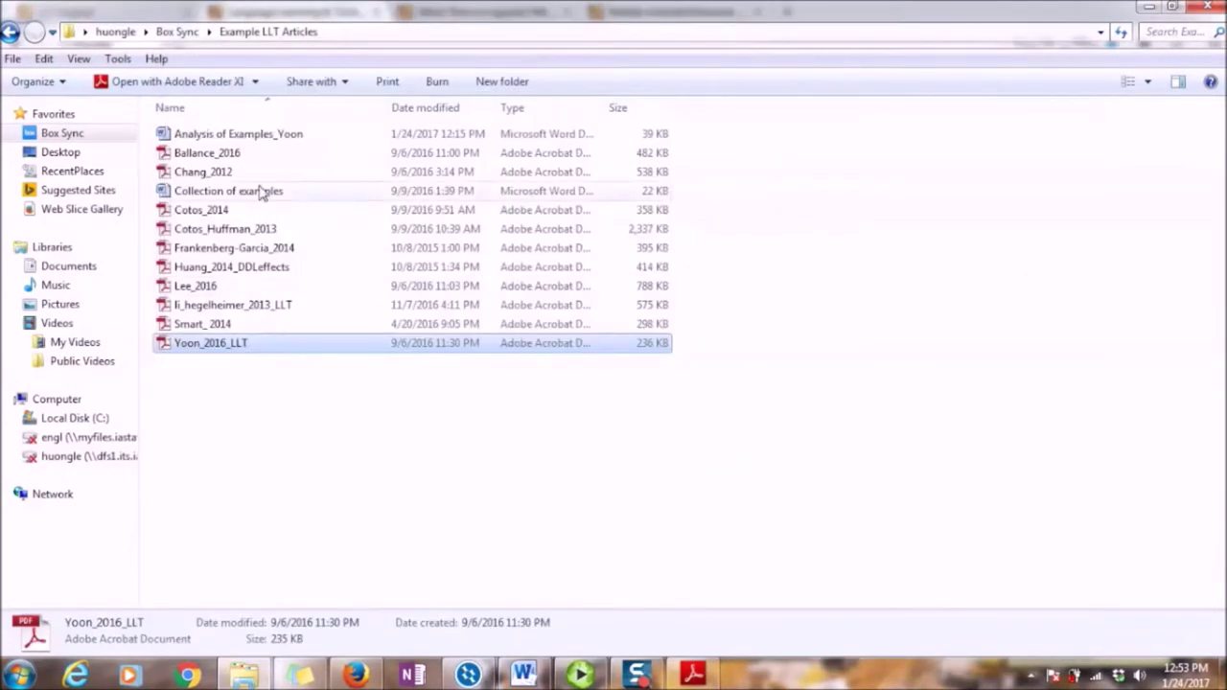
# Open the document Analysis of Examples_Yoon and highlight the Abstract section's title, purpose label and part of its functions column heading
pyautogui.click(278, 137)
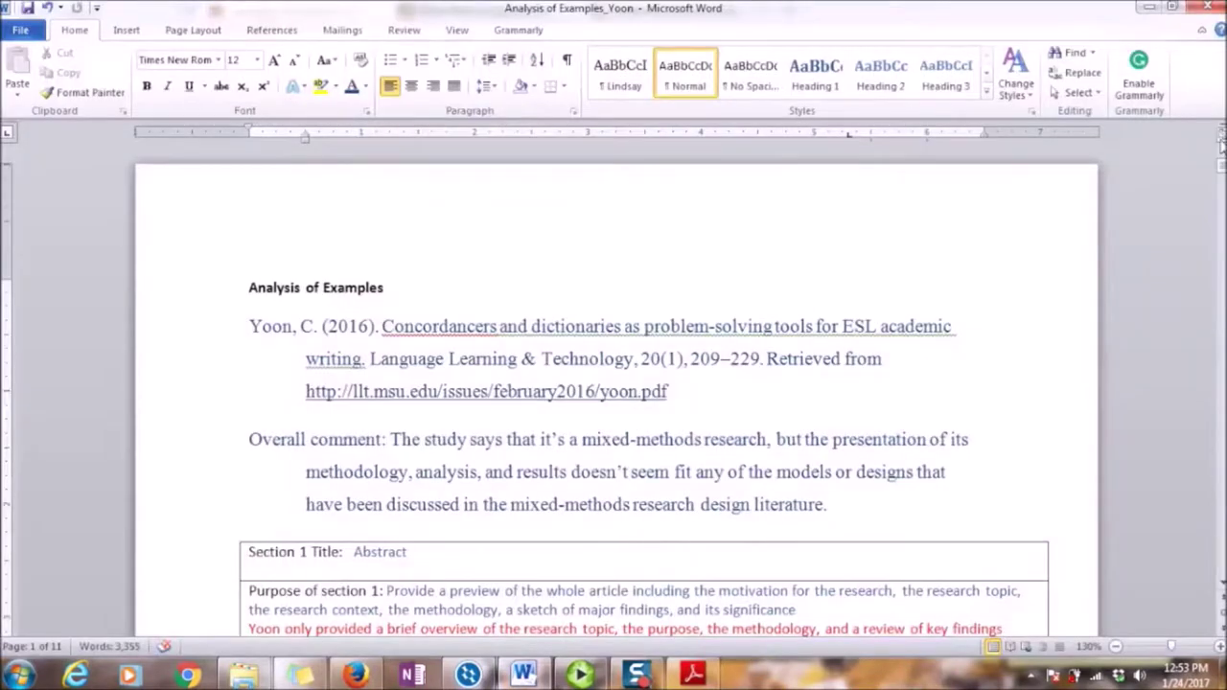
pyautogui.moveTo(1222, 145)
pyautogui.mouseDown()
pyautogui.moveTo(1221, 161)
pyautogui.moveTo(1222, 143)
pyautogui.mouseUp()
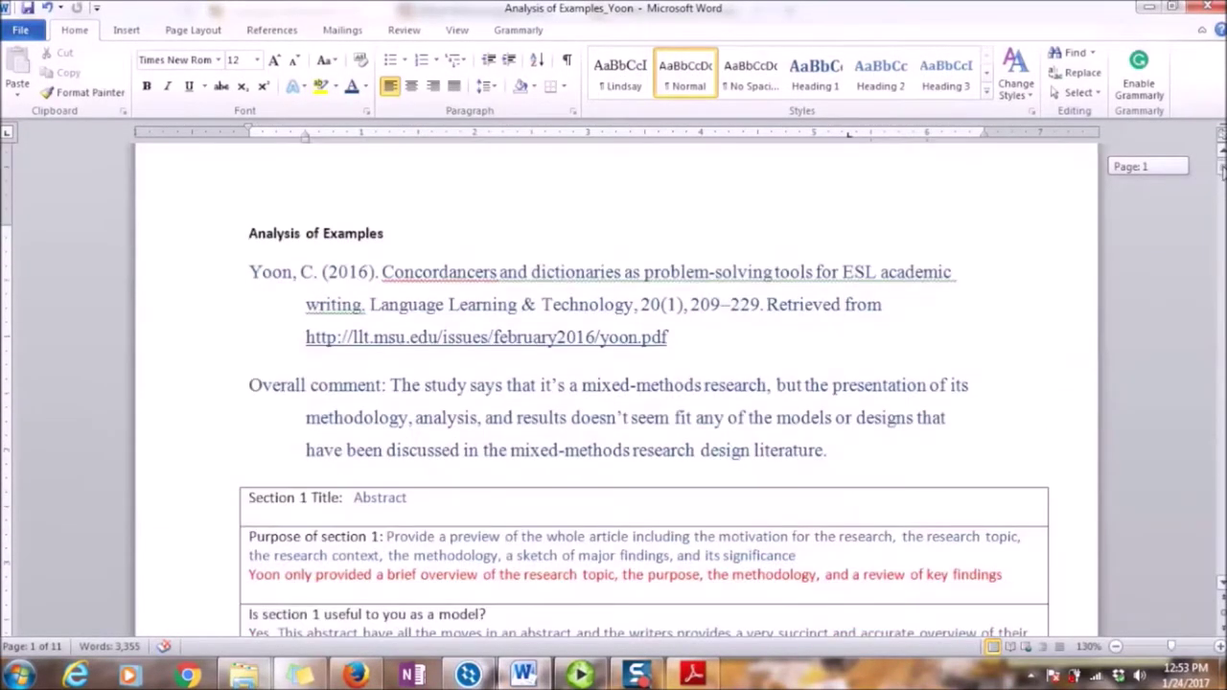
pyautogui.scroll(-3, 297, 345)
pyautogui.moveTo(284, 334); pyautogui.dragTo(420, 347)
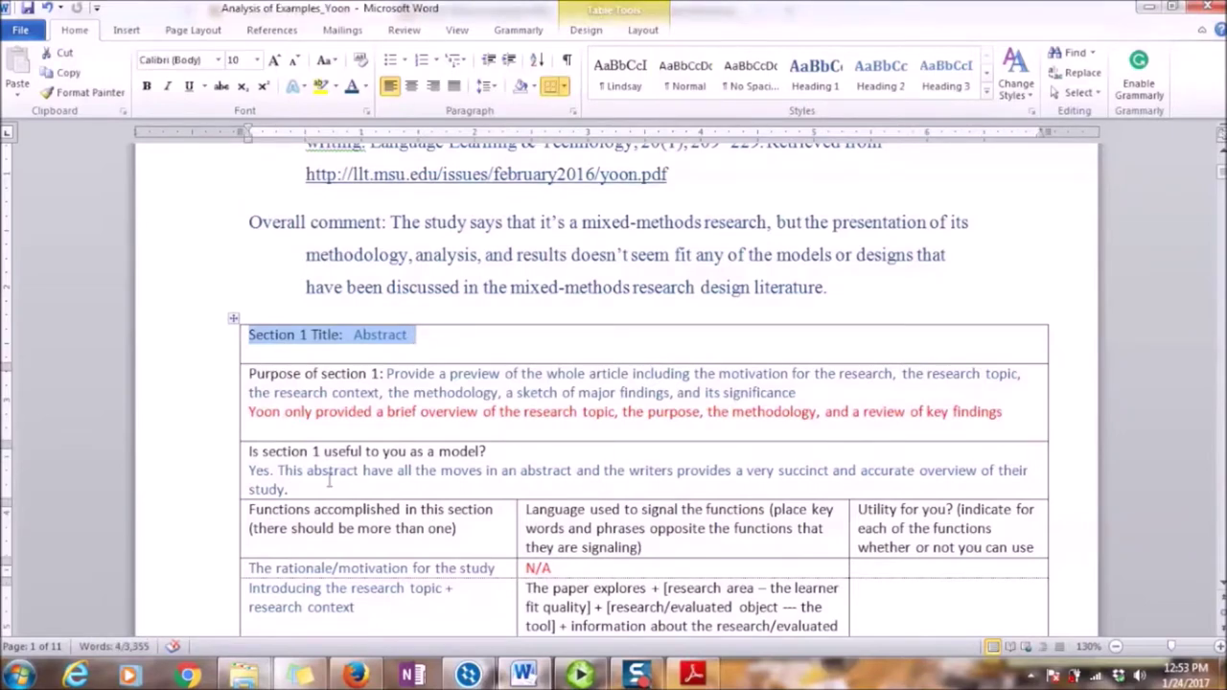
pyautogui.moveTo(295, 381); pyautogui.dragTo(437, 379)
pyautogui.scroll(-2, 350, 431)
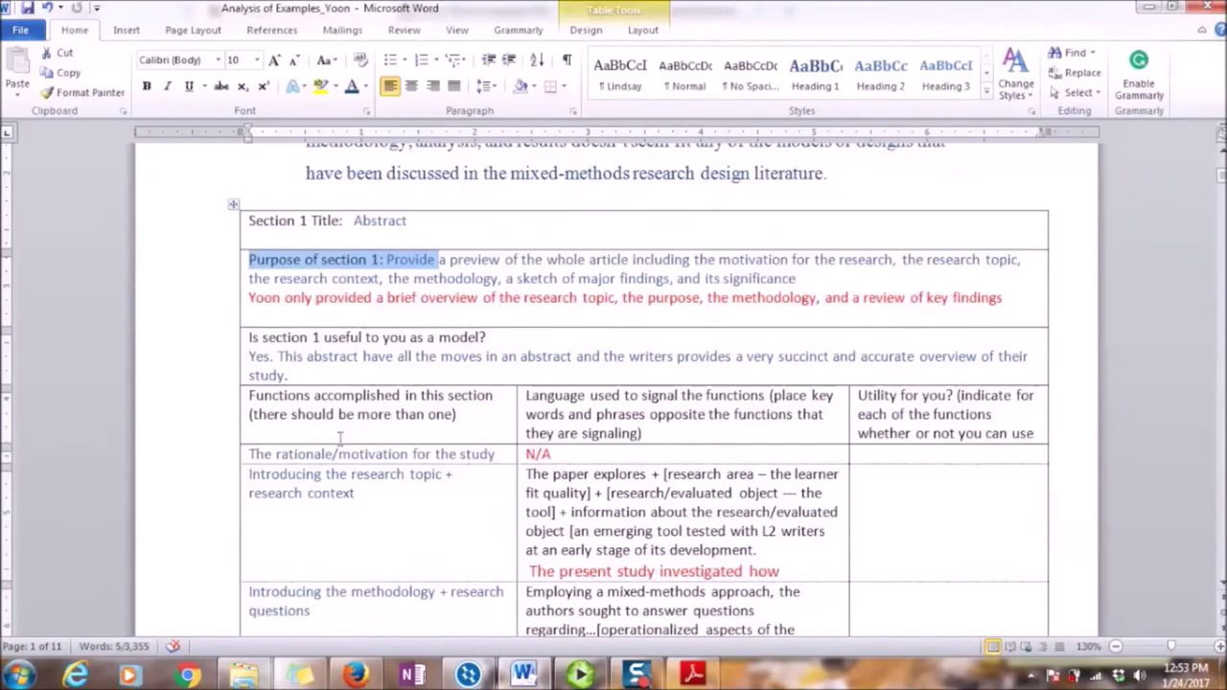
pyautogui.moveTo(286, 404); pyautogui.dragTo(422, 395)
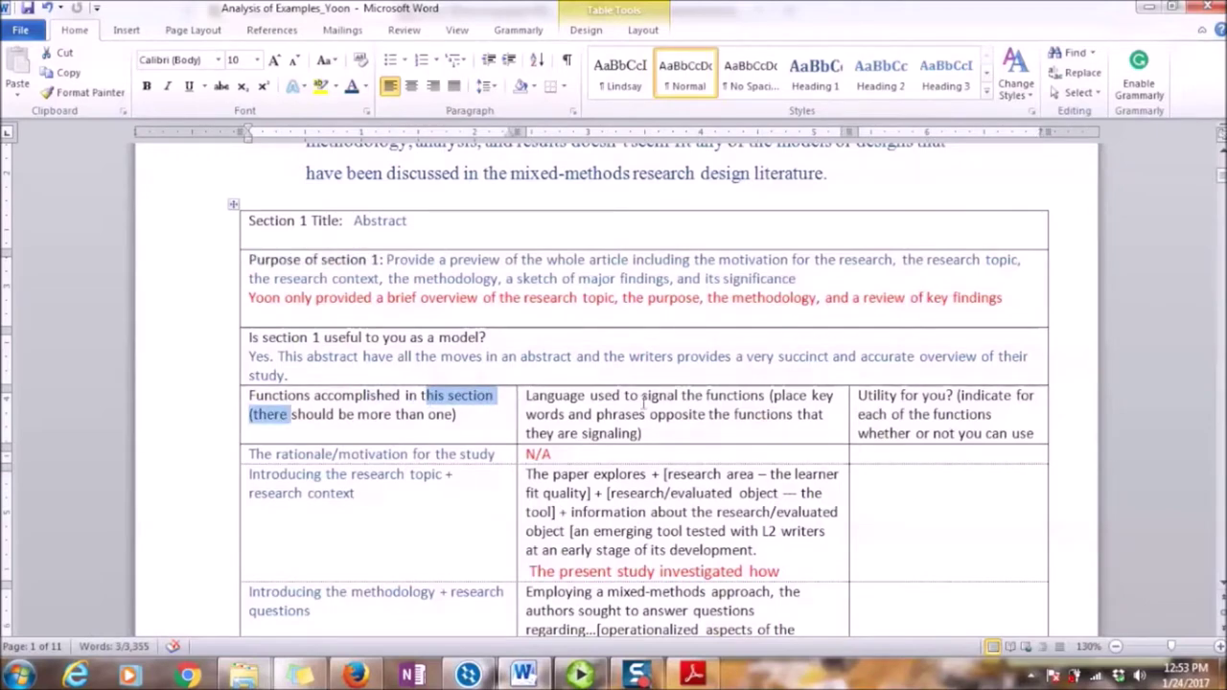
# Examine the Abstract table's functions and the signalling language listed for each, from the rationale to the study's significance
pyautogui.scroll(-3, 643, 403)
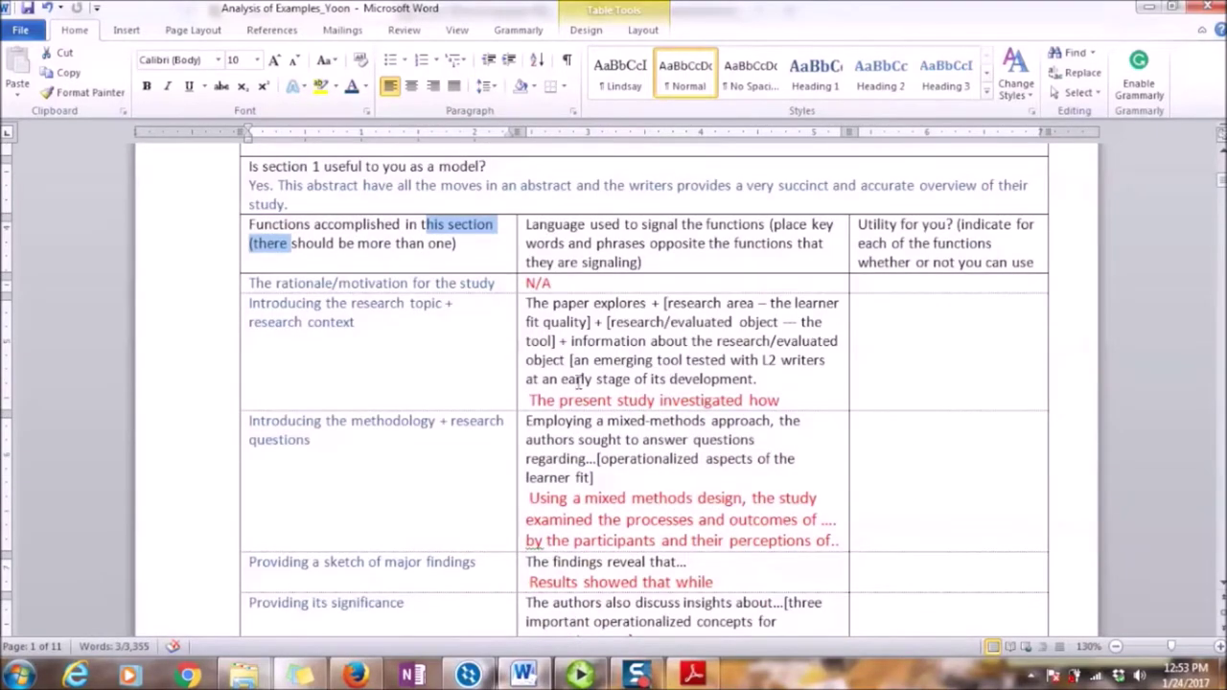
pyautogui.scroll(-1, 359, 364)
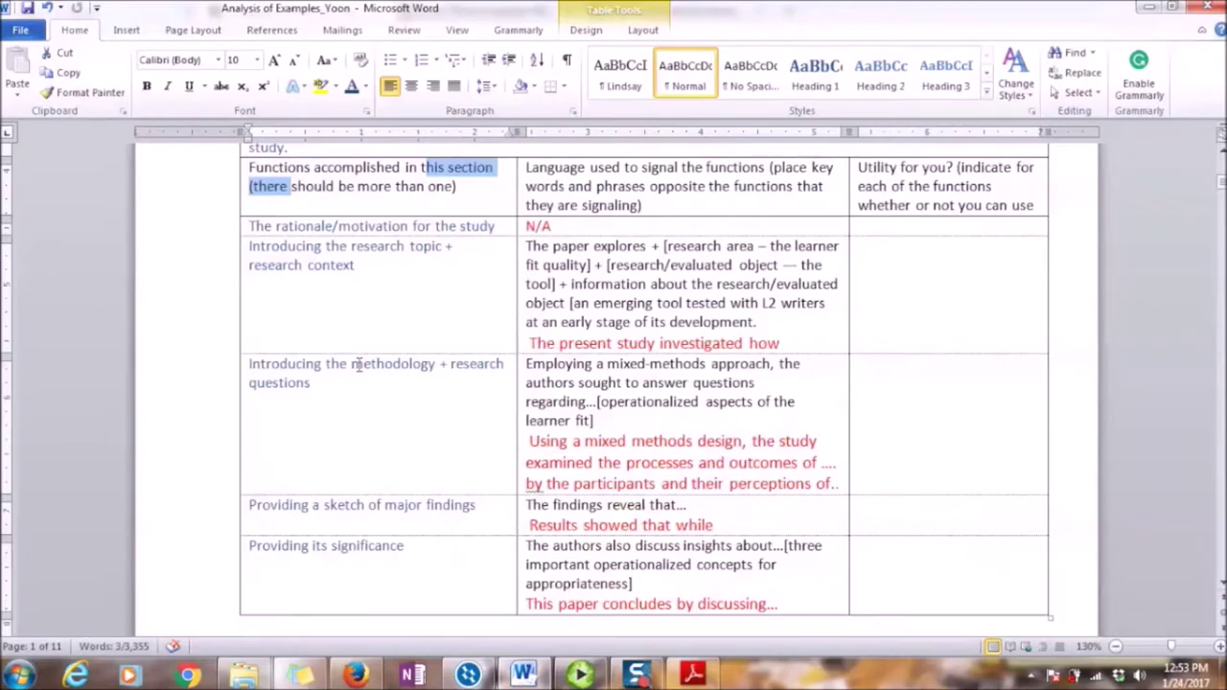
pyautogui.scroll(-1, 358, 365)
pyautogui.scroll(3, 359, 365)
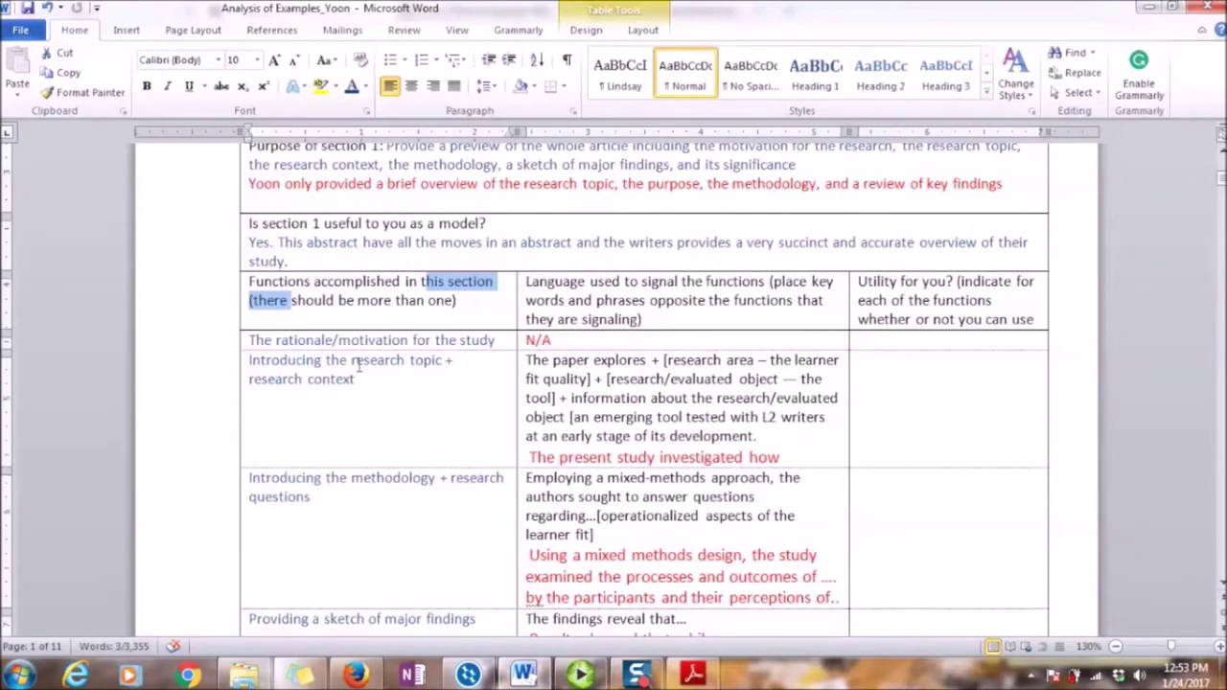
pyautogui.scroll(-6, 358, 364)
pyautogui.scroll(6, 359, 364)
pyautogui.scroll(3, 358, 364)
# Review the Introduction table on pages 2 and 3, from its purpose to the functions indicating gaps and connecting to the current study
pyautogui.moveTo(250, 278); pyautogui.dragTo(487, 274)
pyautogui.scroll(-15, 313, 457)
pyautogui.click(487, 274)
pyautogui.scroll(-10, 391, 546)
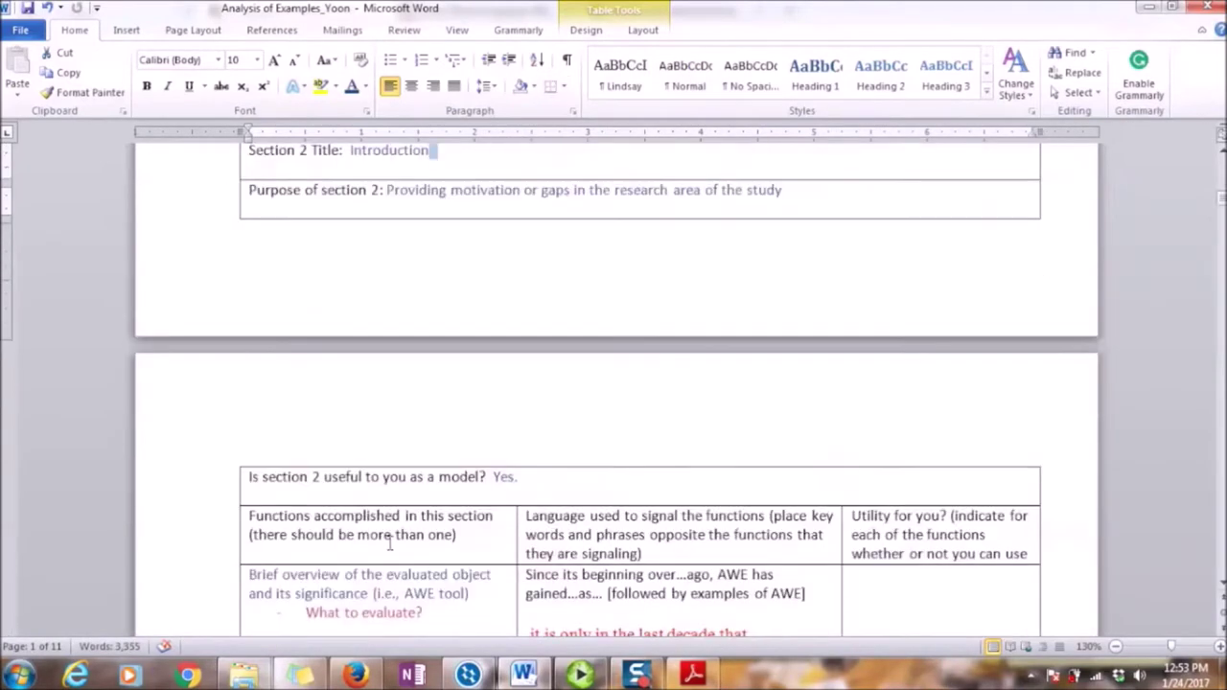
pyautogui.scroll(10, 393, 537)
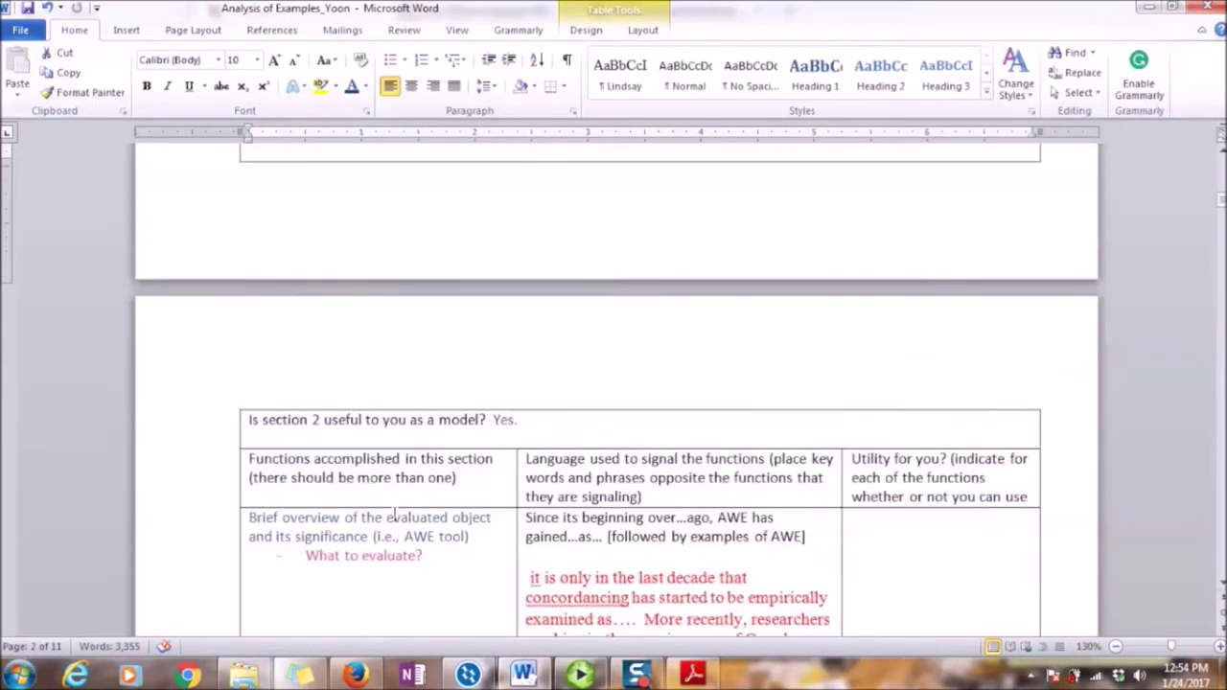
pyautogui.scroll(-5, 342, 374)
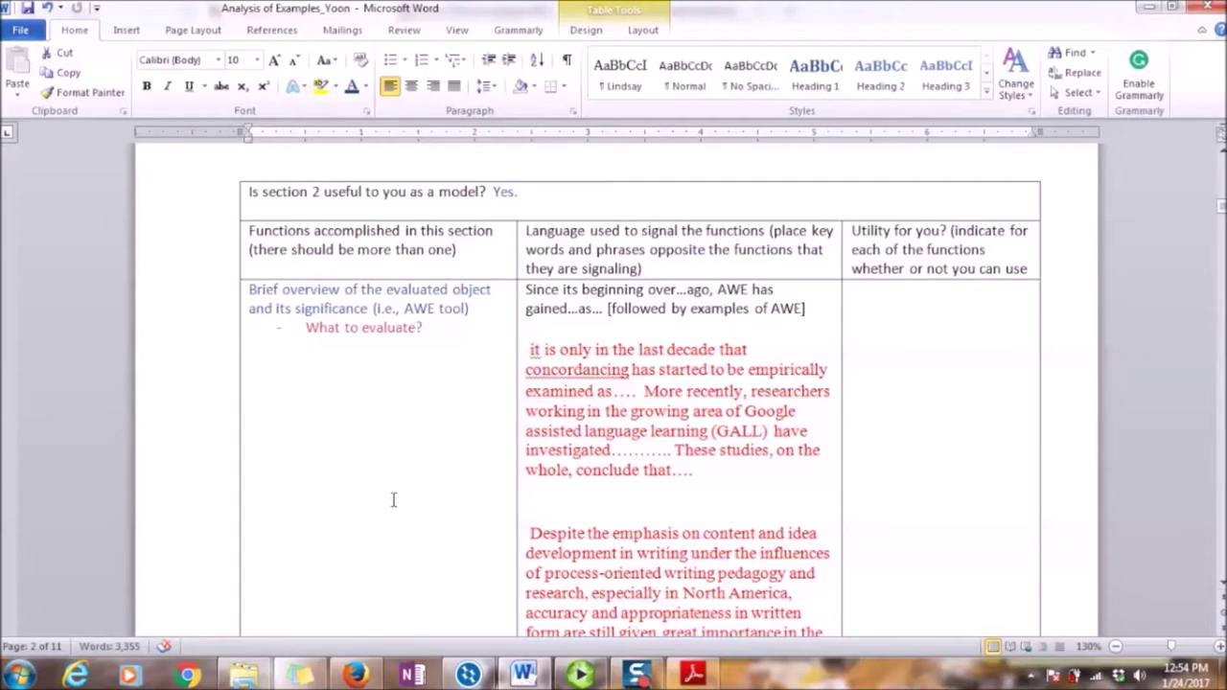
pyautogui.scroll(-15, 393, 499)
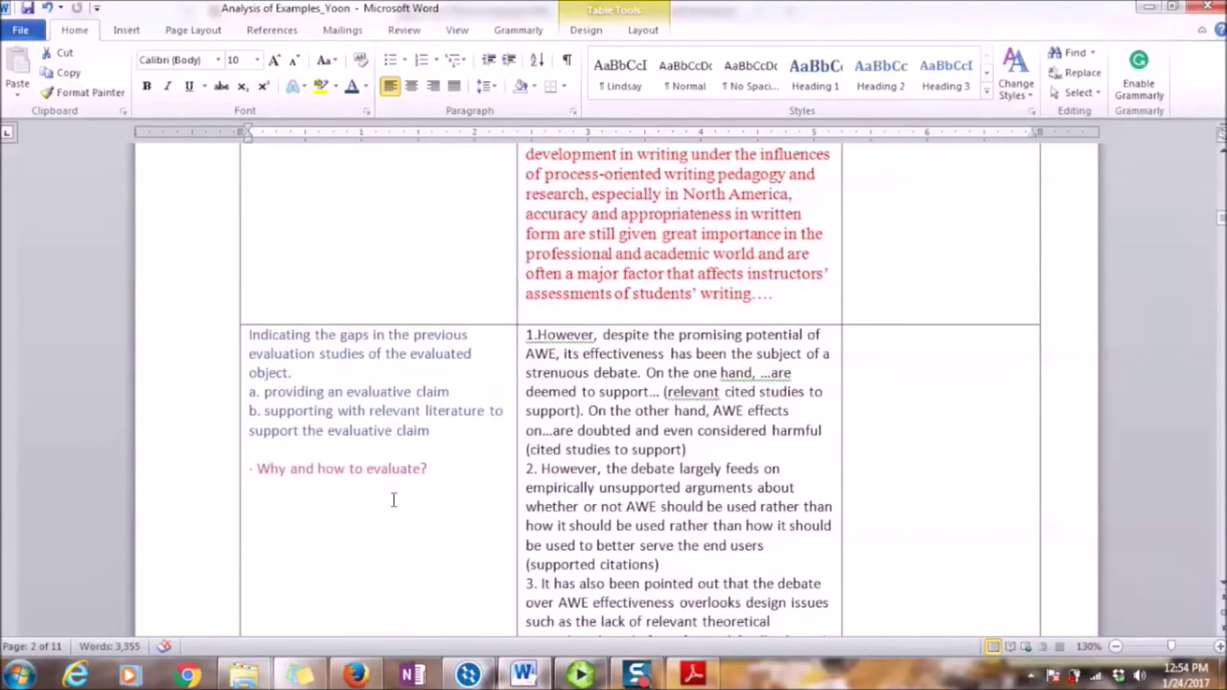
pyautogui.scroll(-12, 393, 500)
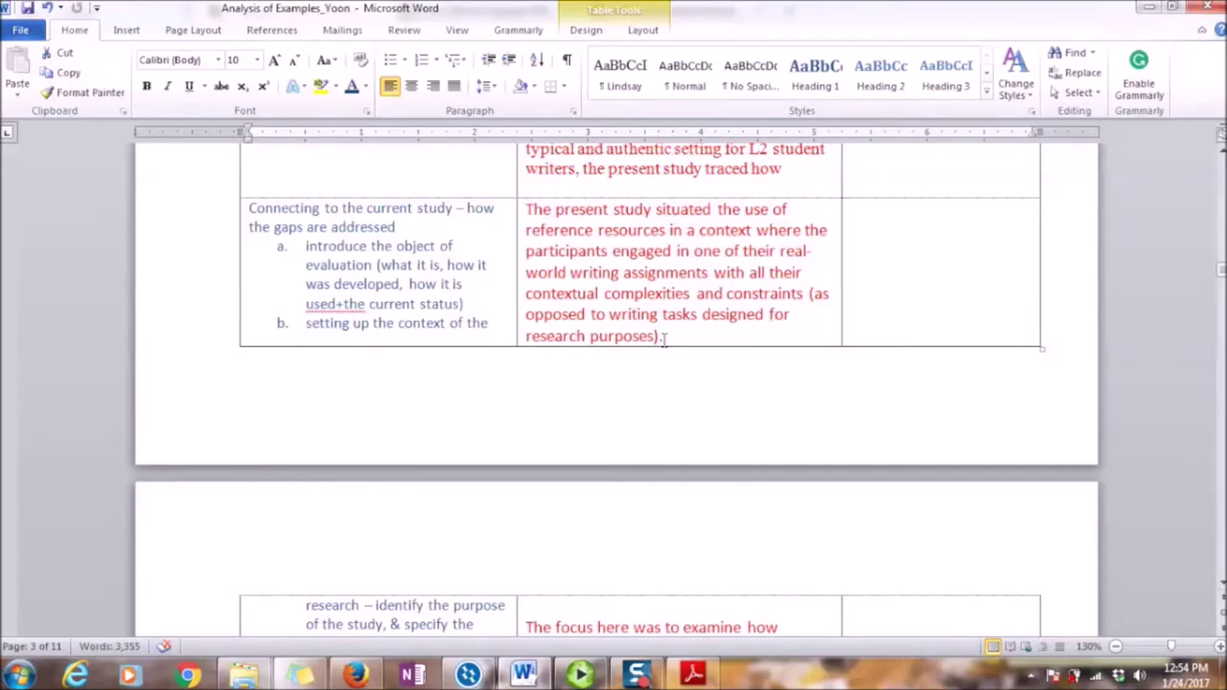
# Skim the rest of the analysis, from the Literature Review and Methods tables to the study summary on page 11
pyautogui.scroll(-10, 664, 341)
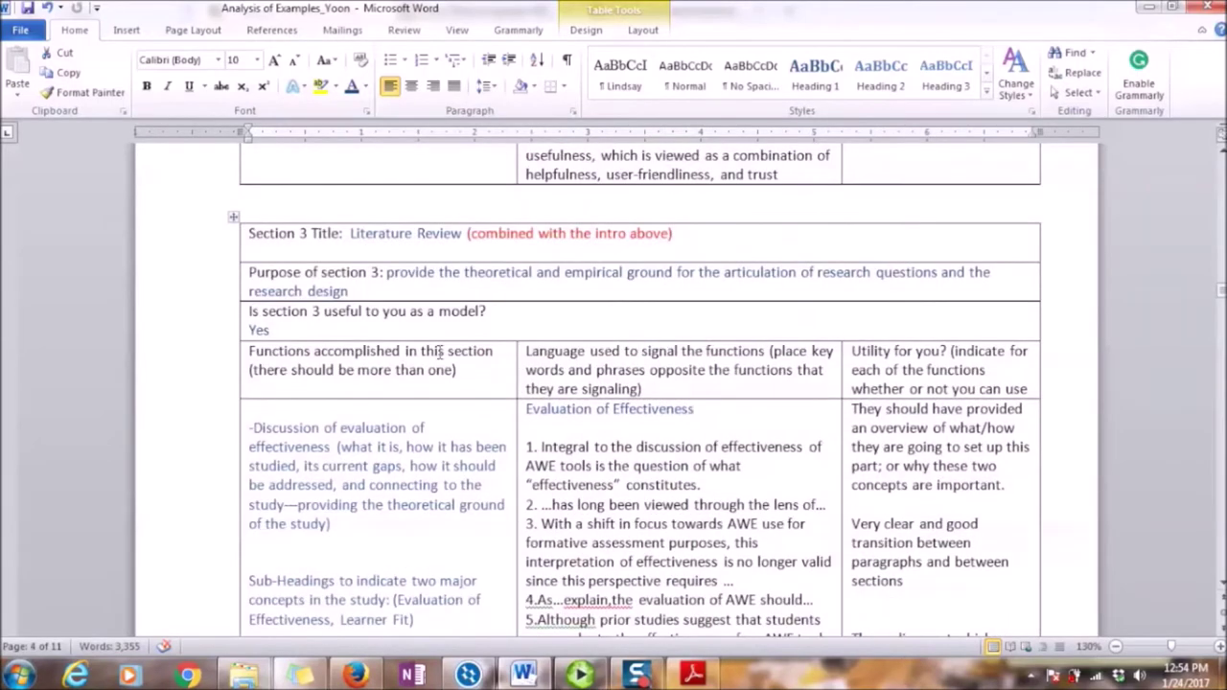
pyautogui.scroll(-15, 402, 448)
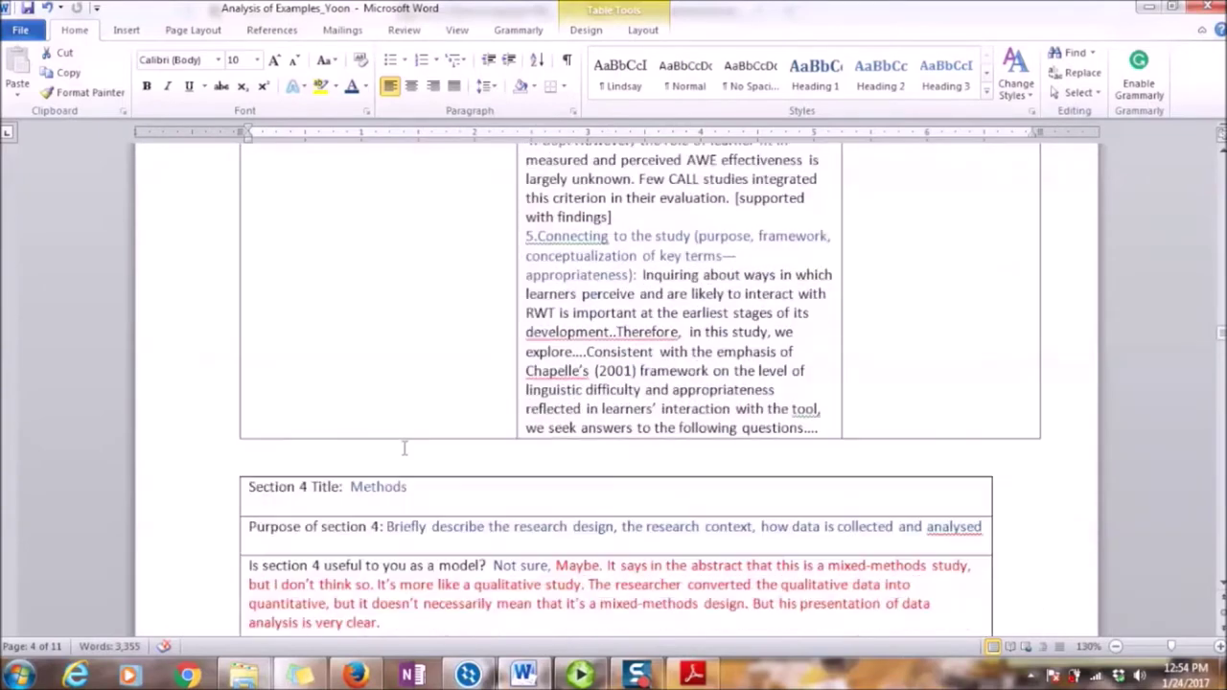
pyautogui.scroll(-20, 403, 448)
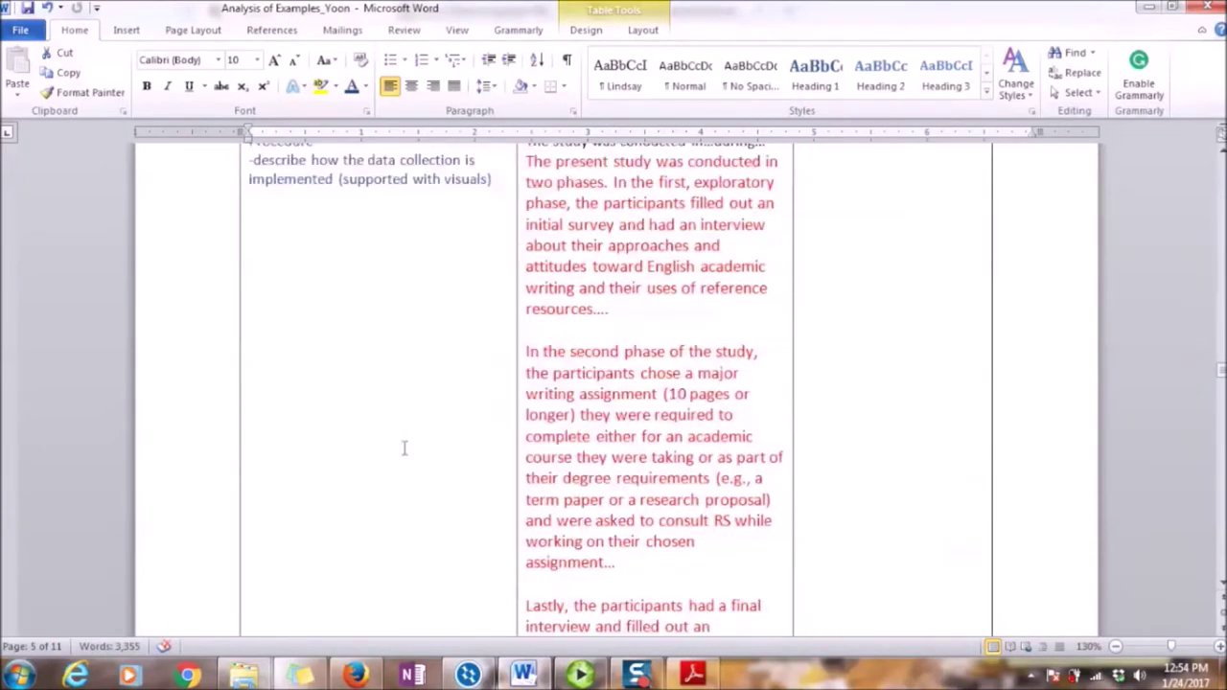
pyautogui.scroll(-20, 404, 448)
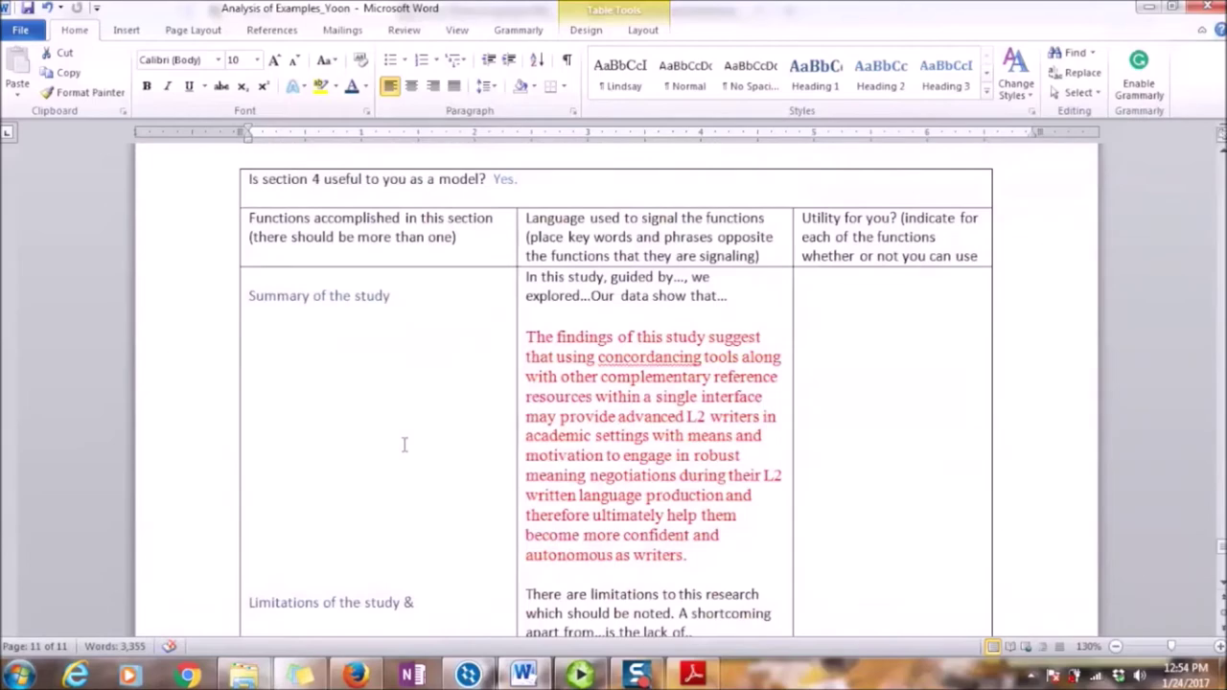
# Switch to Adobe Reader and skim the article Yoon_2016_LLT from its introduction to page 3
pyautogui.moveTo(694, 675)
pyautogui.click(705, 628)
pyautogui.scroll(-15, 569, 476)
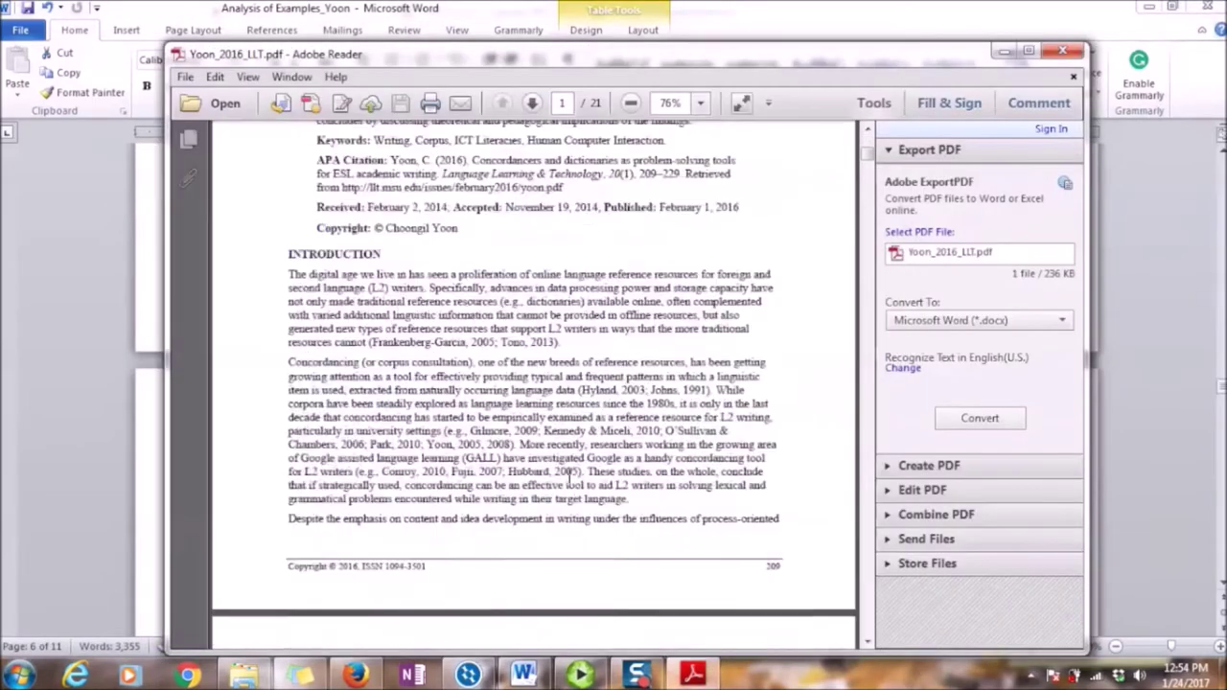
pyautogui.scroll(-8, 570, 477)
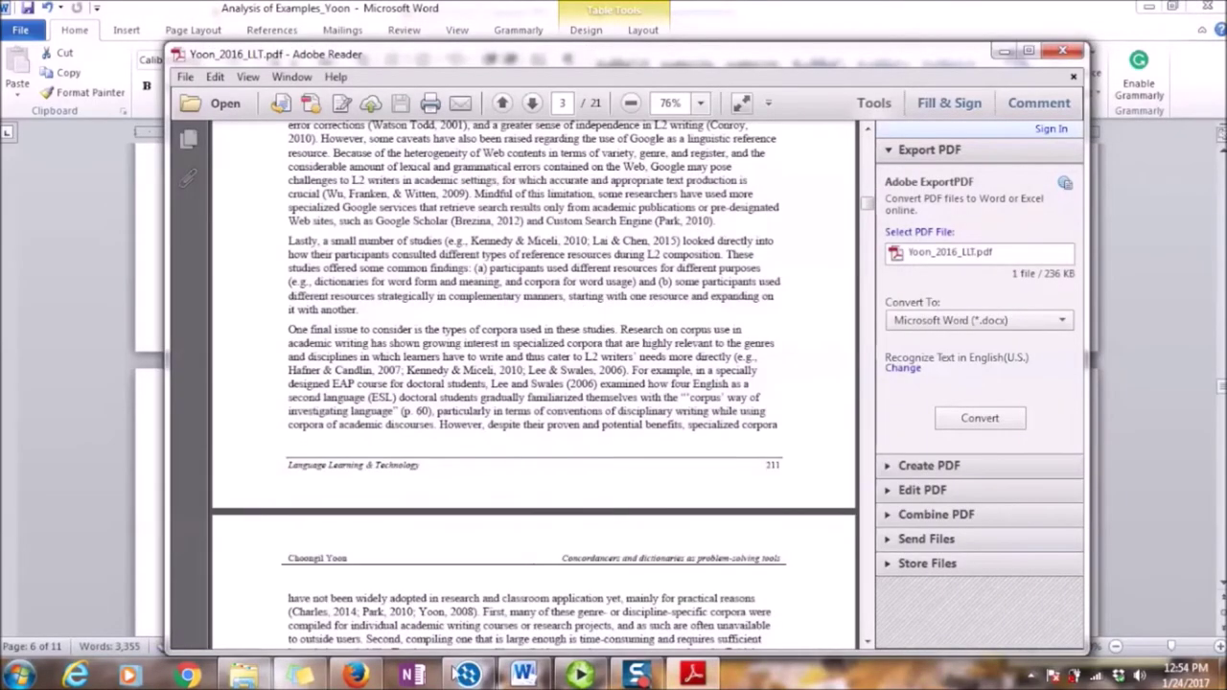
# Return to the analysis document to highlight its article citation and "Overall comment:" label, and go back to the Example LLT Articles folder
pyautogui.moveTo(526, 675)
pyautogui.click(550, 624)
pyautogui.moveTo(249, 326); pyautogui.dragTo(714, 393)
pyautogui.moveTo(248, 439); pyautogui.dragTo(390, 441)
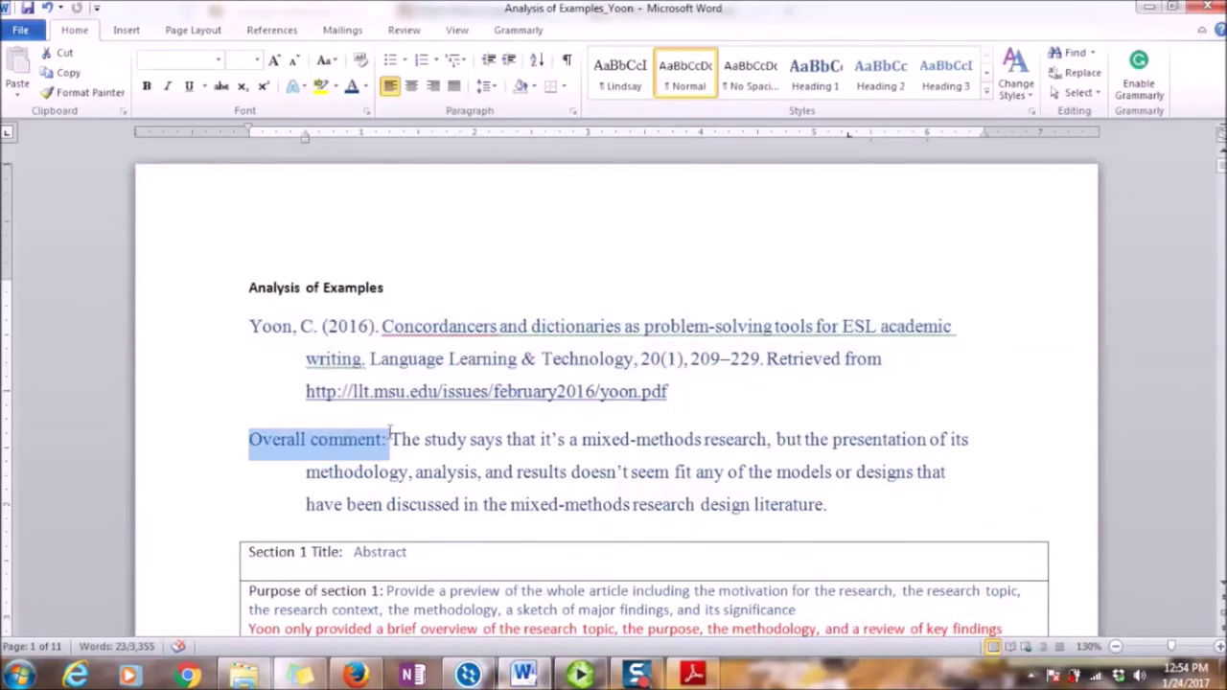
pyautogui.click(1151, 7)
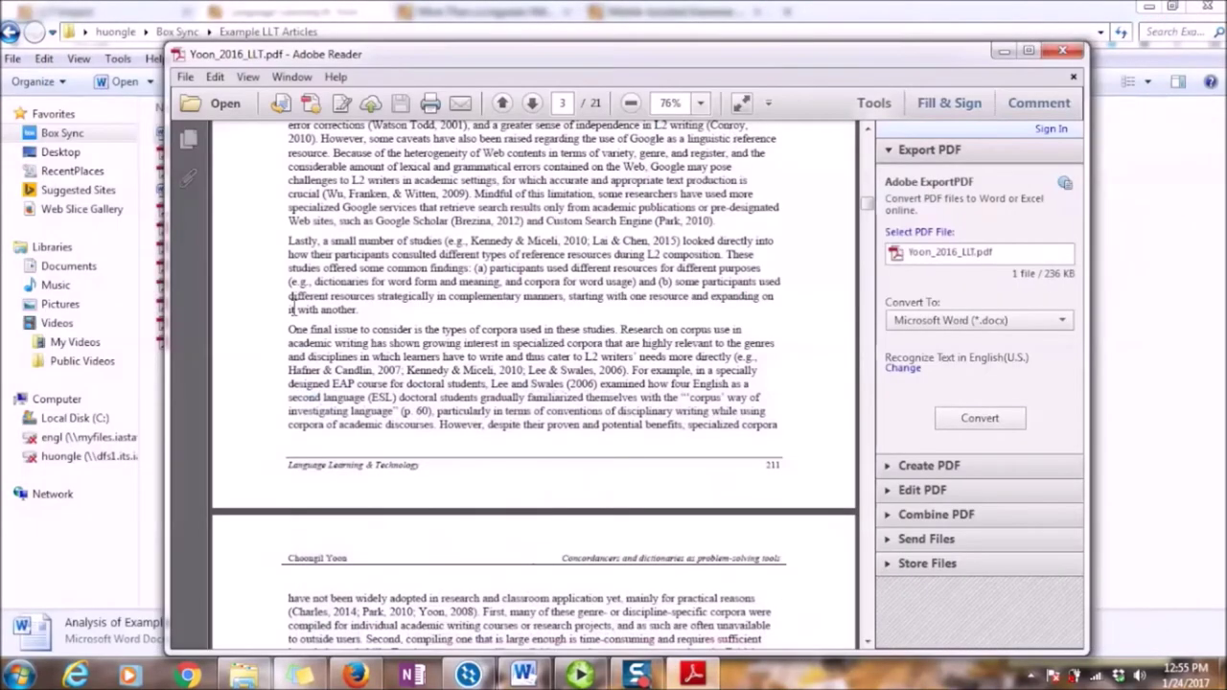
pyautogui.click(226, 571)
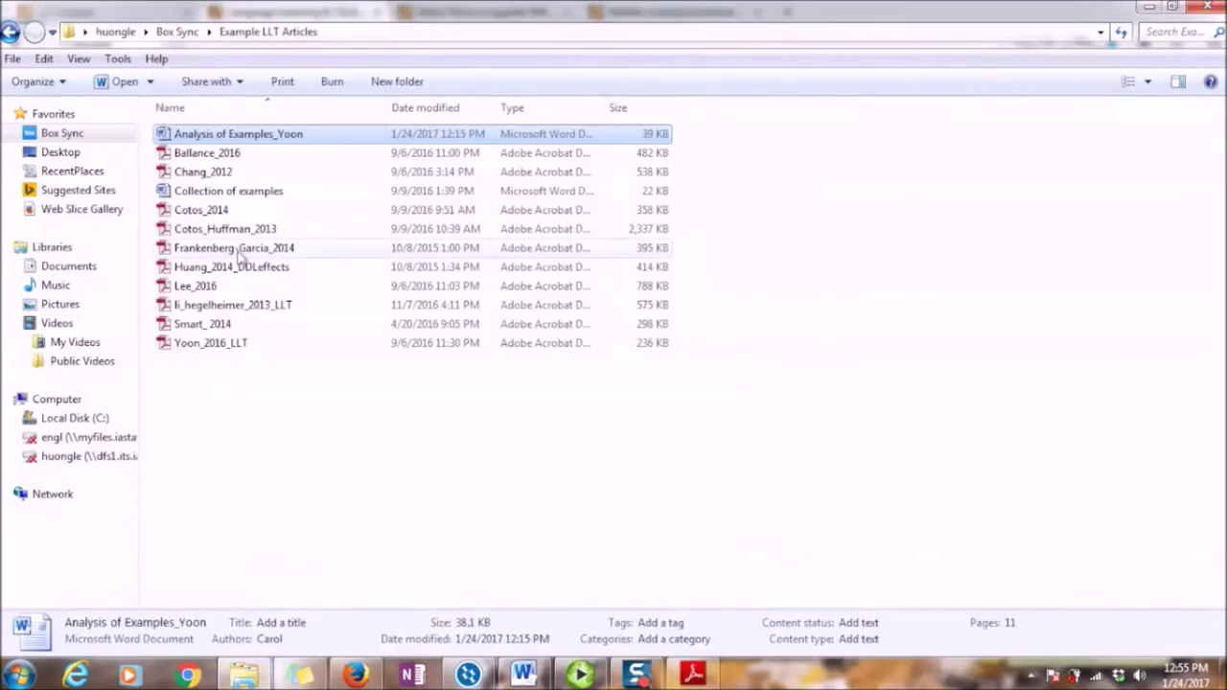